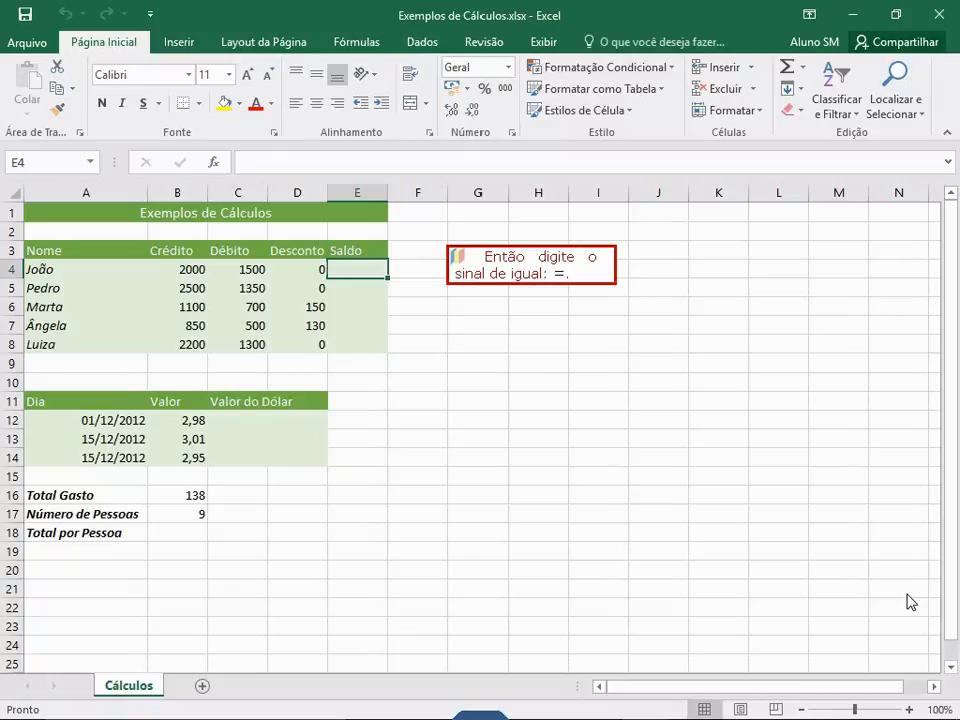
- Enter the formula =B4+C4 in Saldo cell E4 and reselect the cell to inspect its formula
type("=")
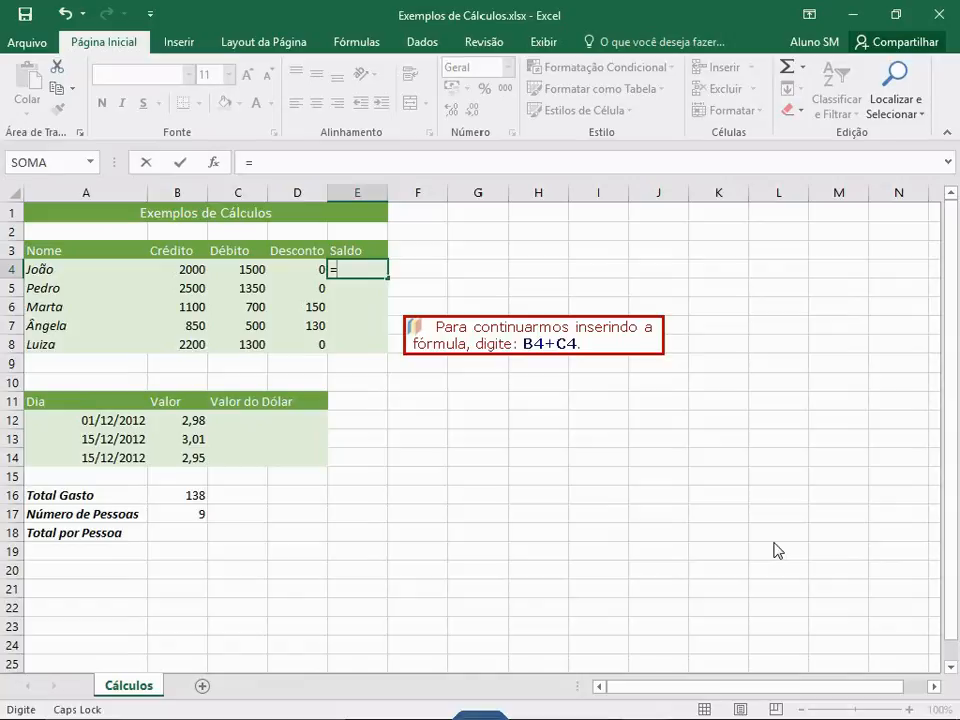
type("B4+C4")
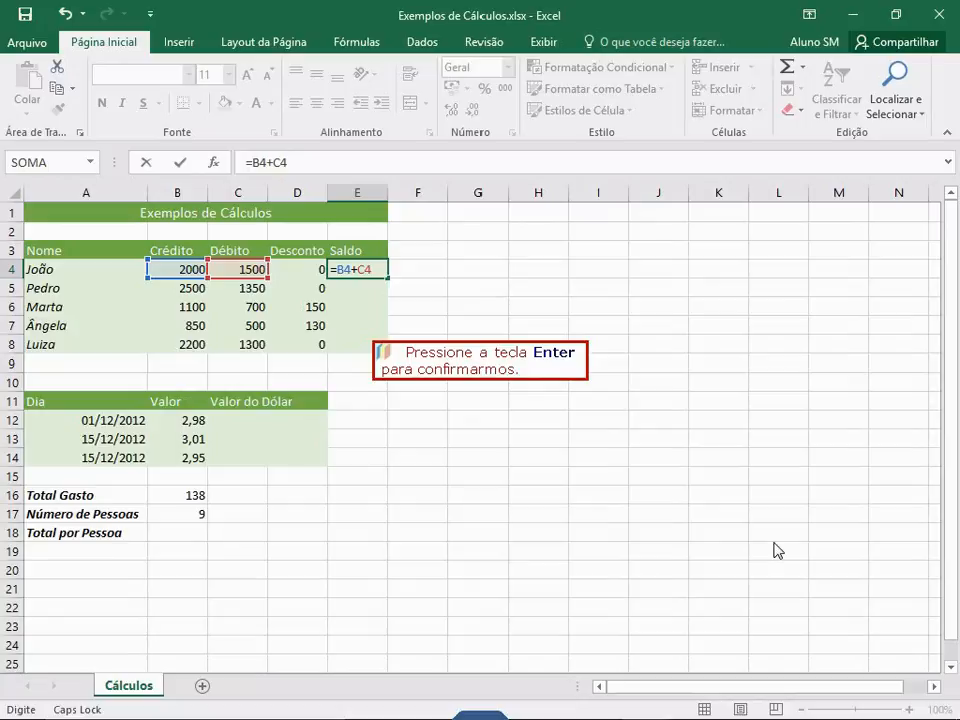
key("Return")
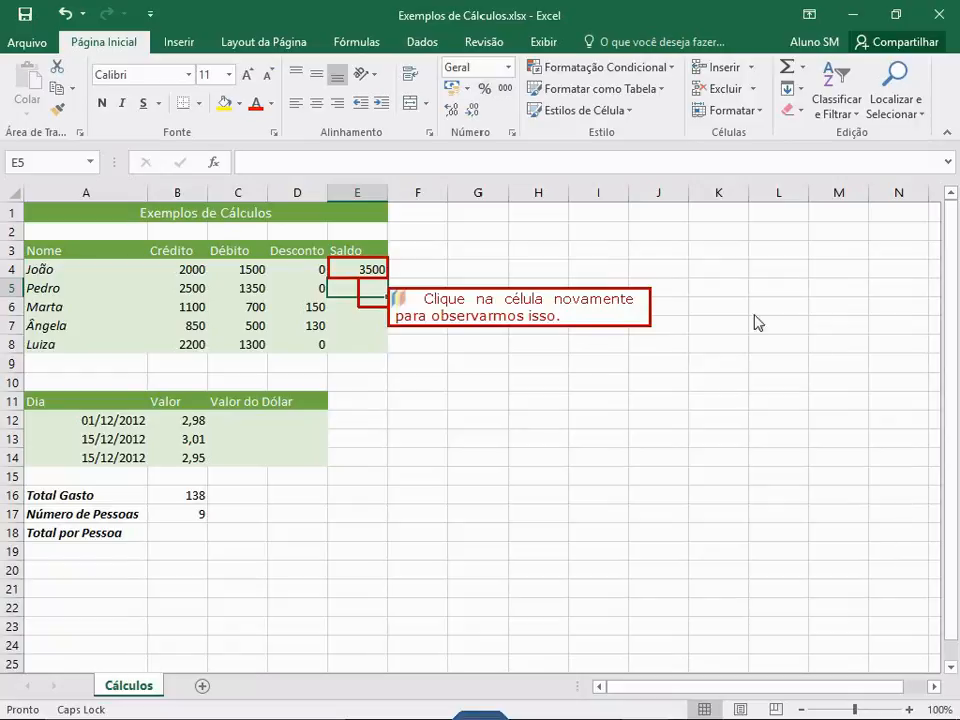
left_click(345, 273)
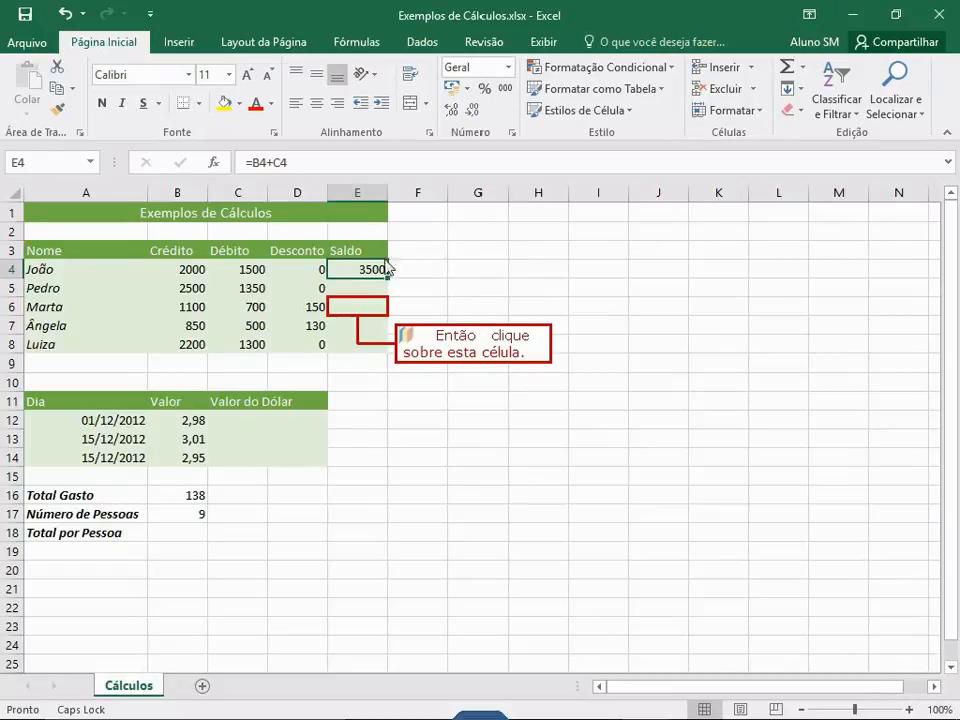
- Enter the formula =(B6+C6)-D6 in Saldo cell E6
left_click(368, 307)
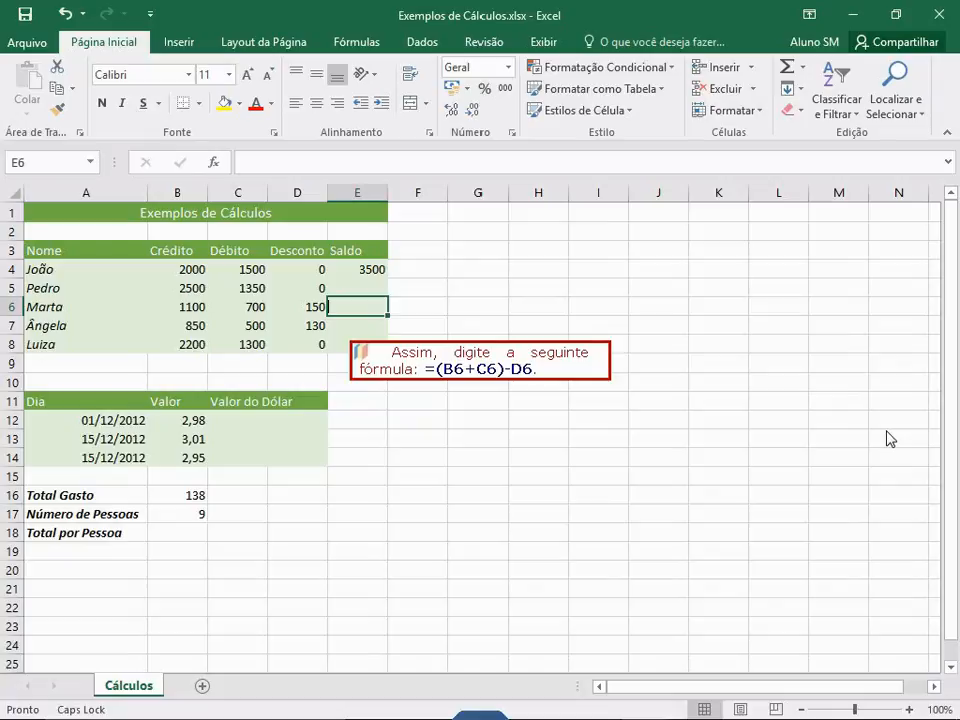
type("=(")
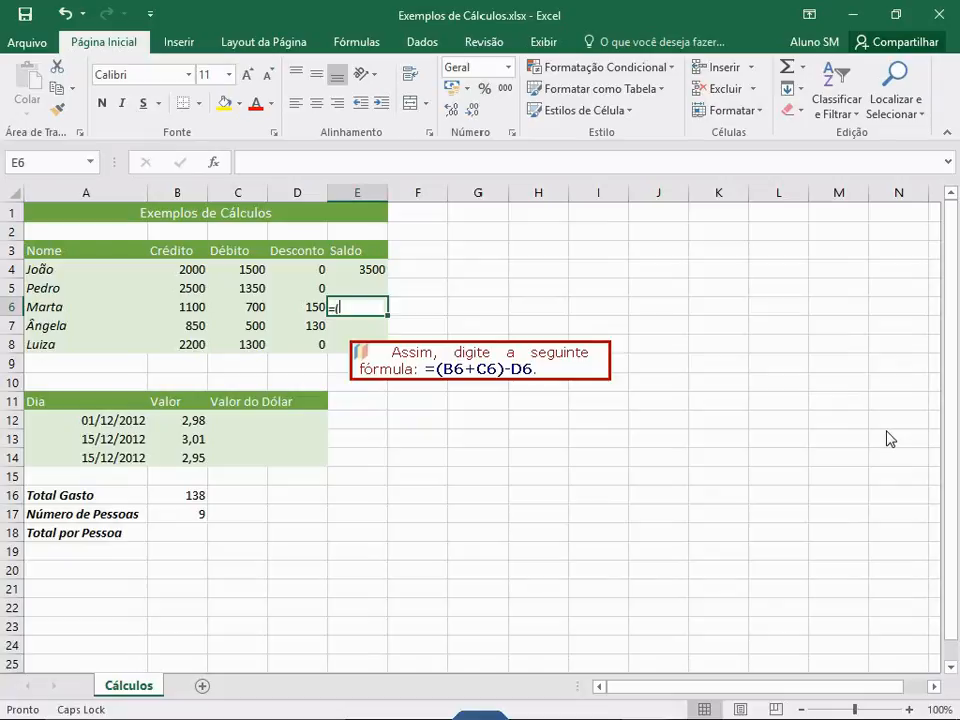
type("B6+C6)-D6")
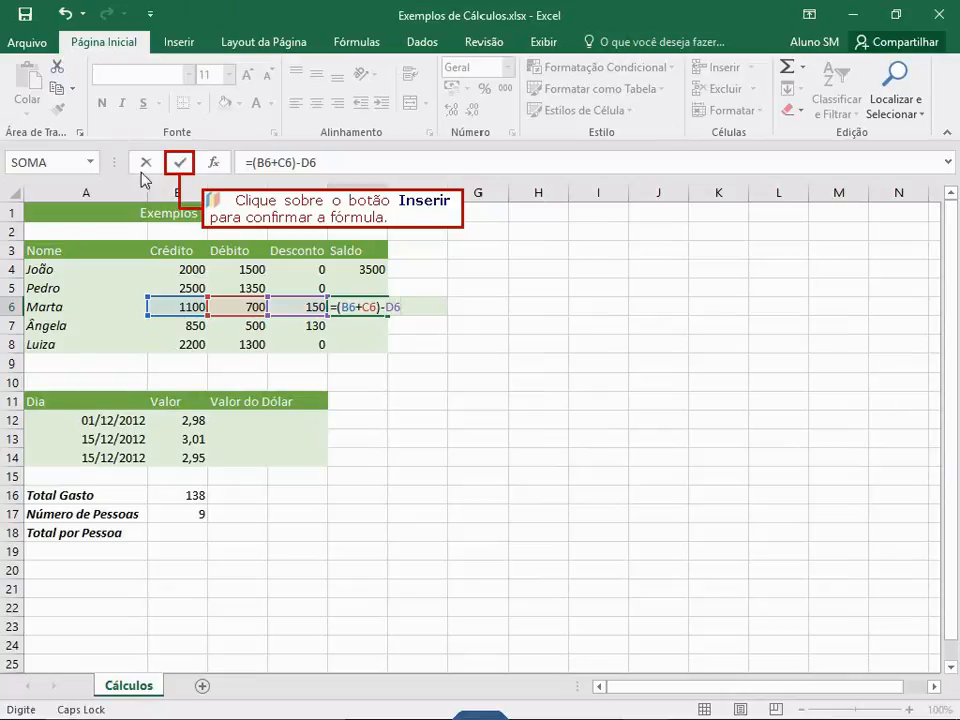
left_click(178, 163)
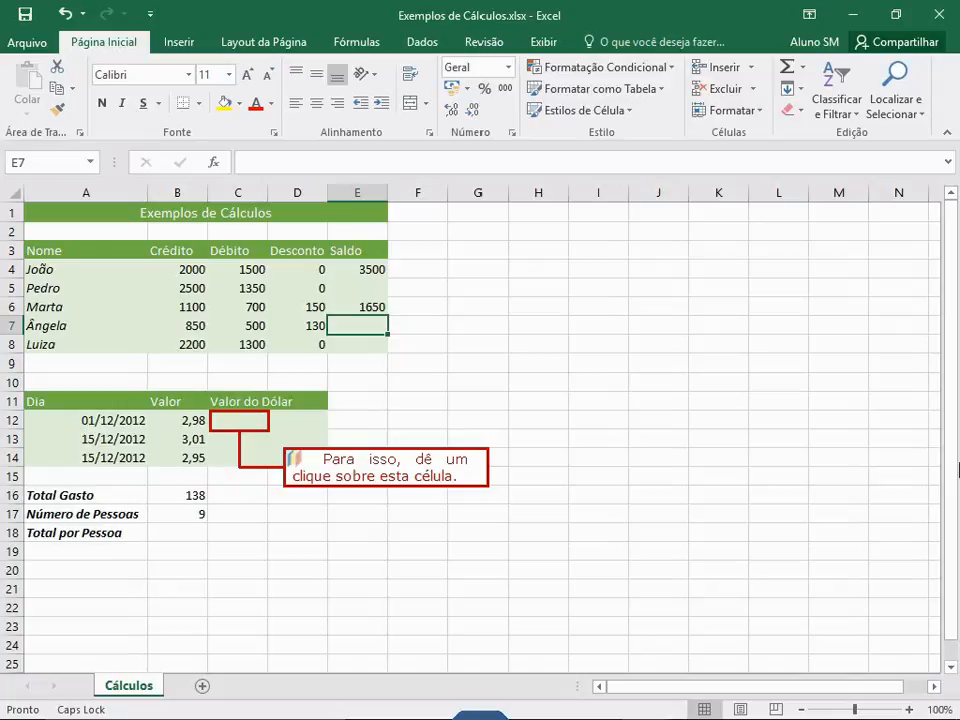
- Enter the multiplication formula =B12*50 in cell C12 under Valor do Dólar
left_click(257, 424)
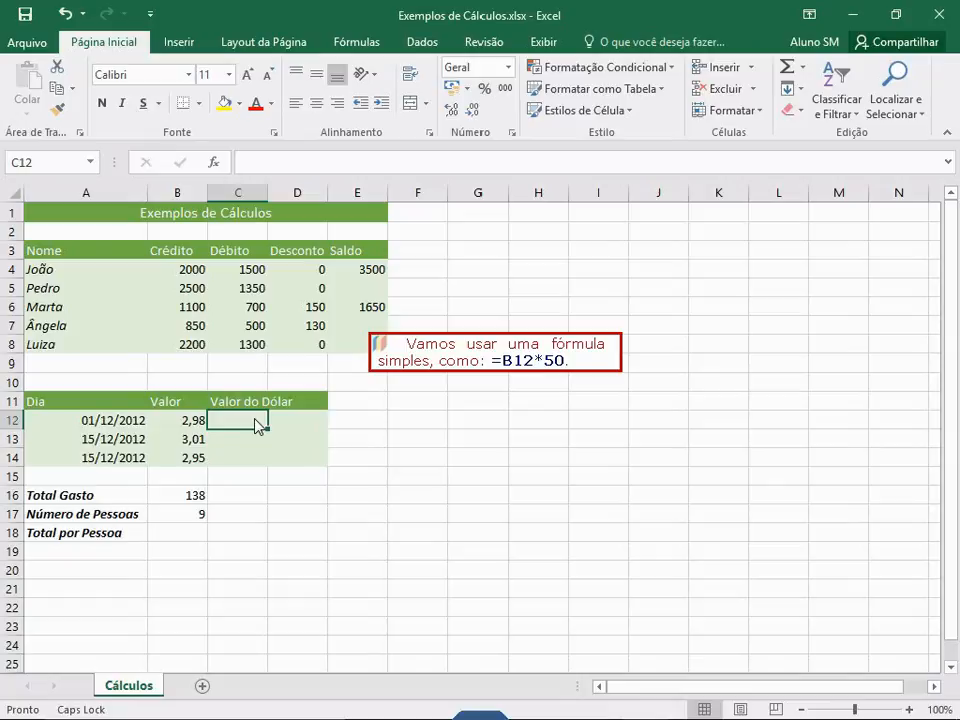
type("=B12*50")
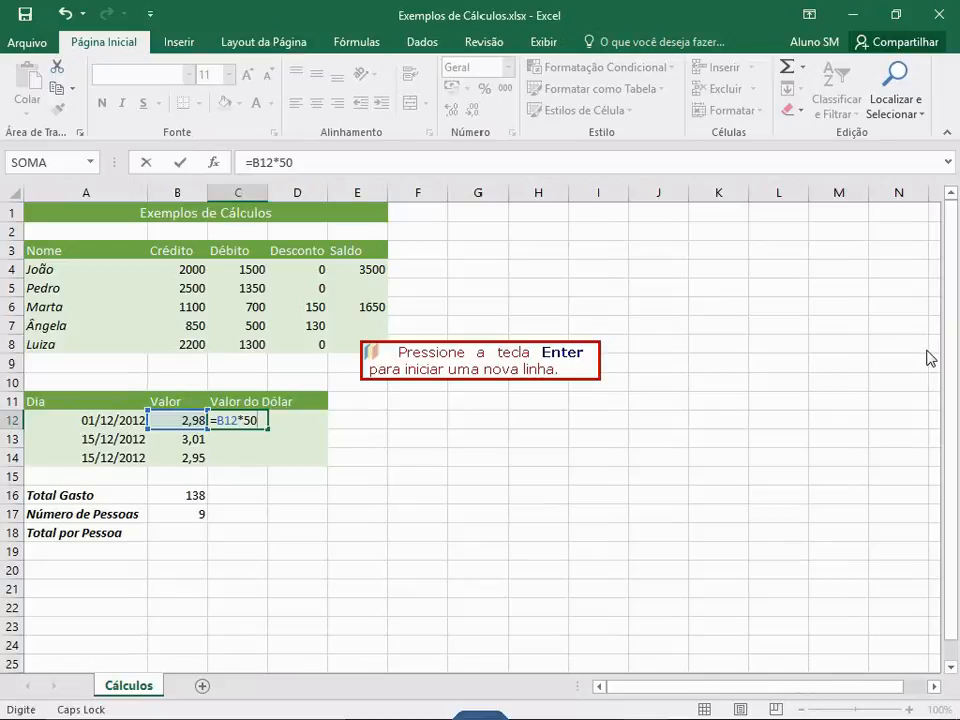
key("Return")
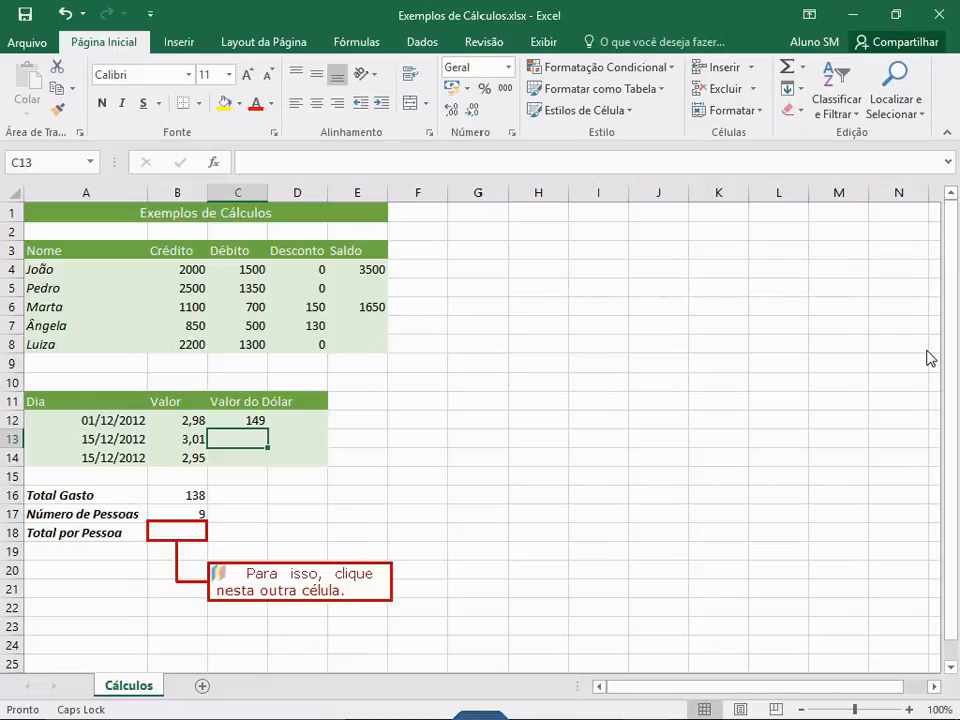
- Calculate Total por Pessoa in cell B18 with the division formula =B16/B17
left_click(192, 533)
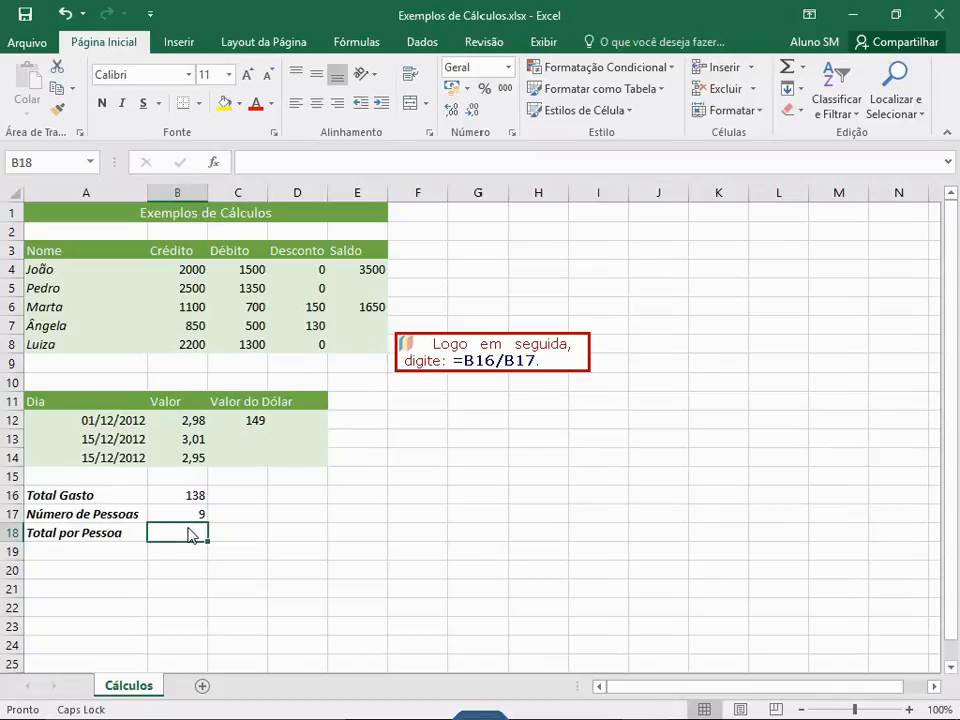
type("=B16/B17")
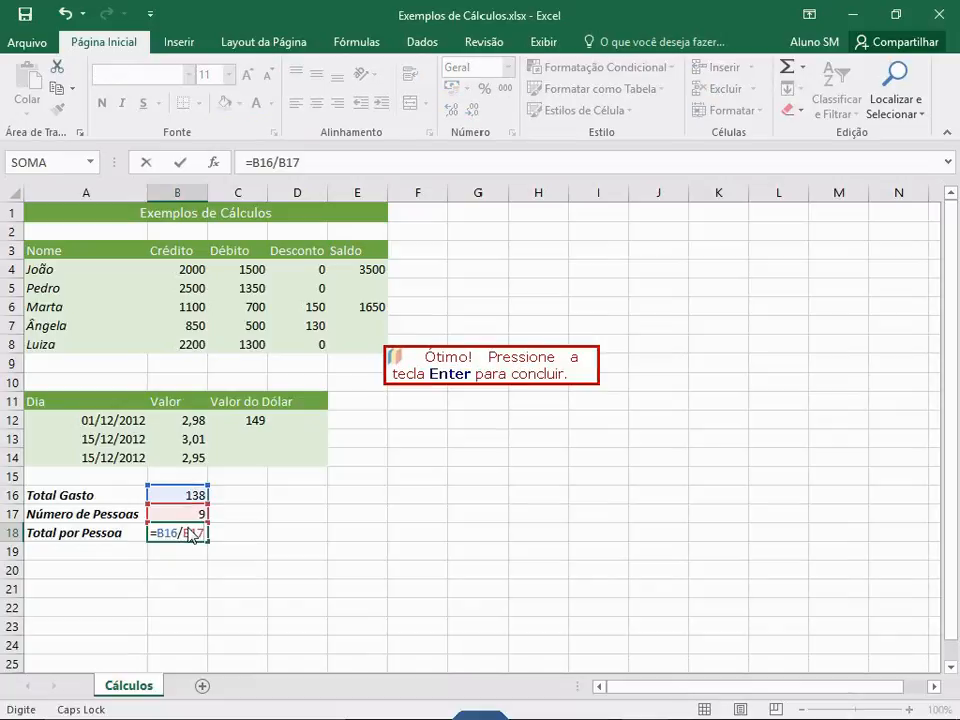
key("Return")
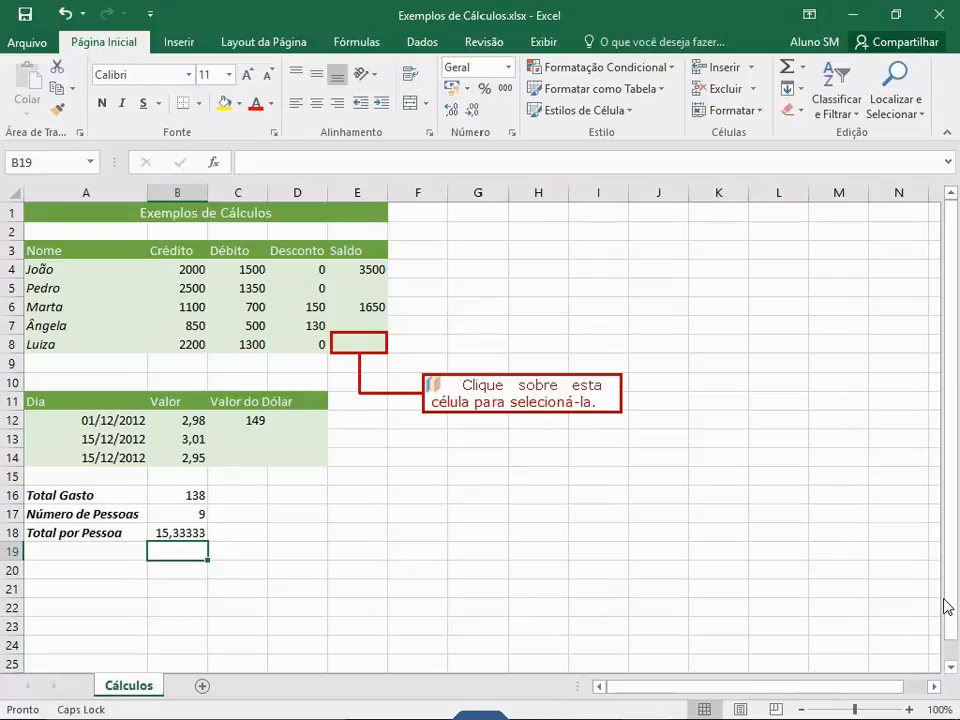
- Enter the formula =2200+1300 with constant numbers in Saldo cell E8
left_click(373, 346)
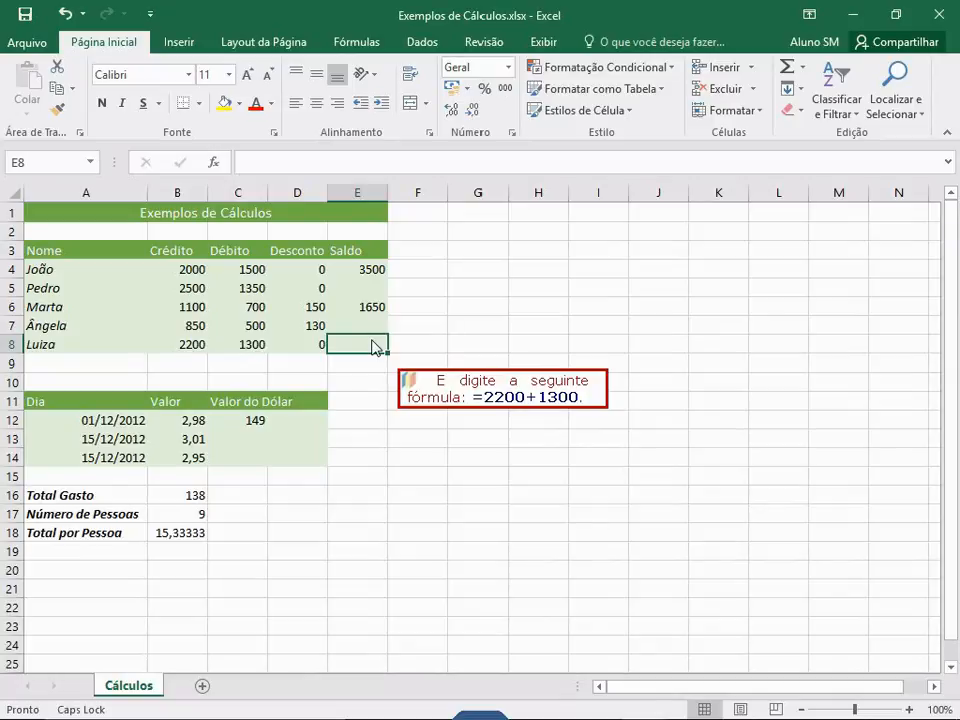
type("=")
type("00+1300")
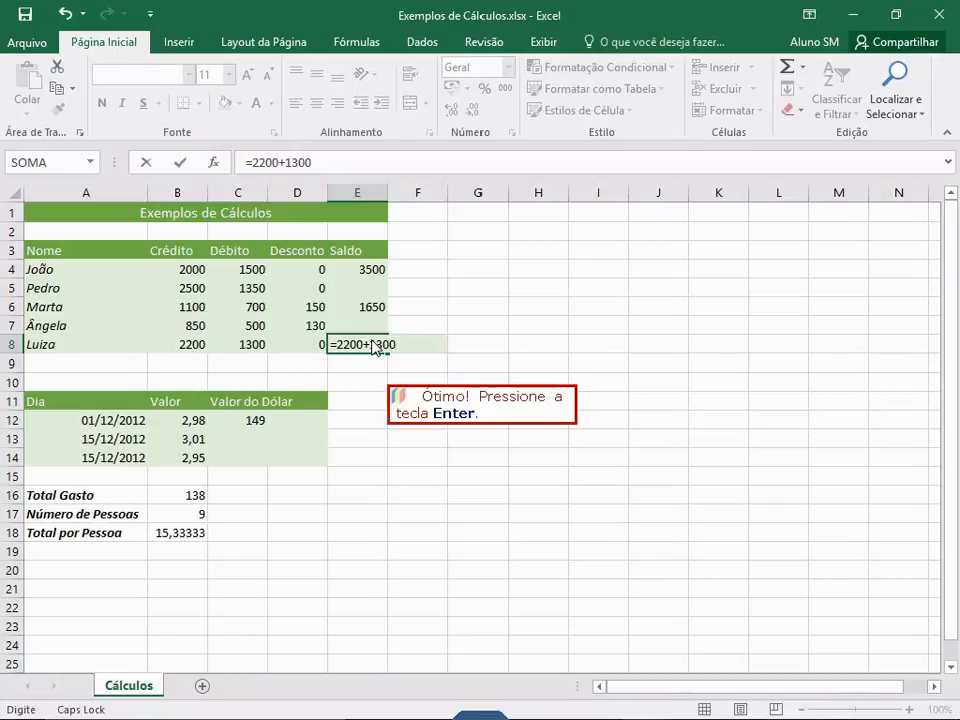
key("Return")
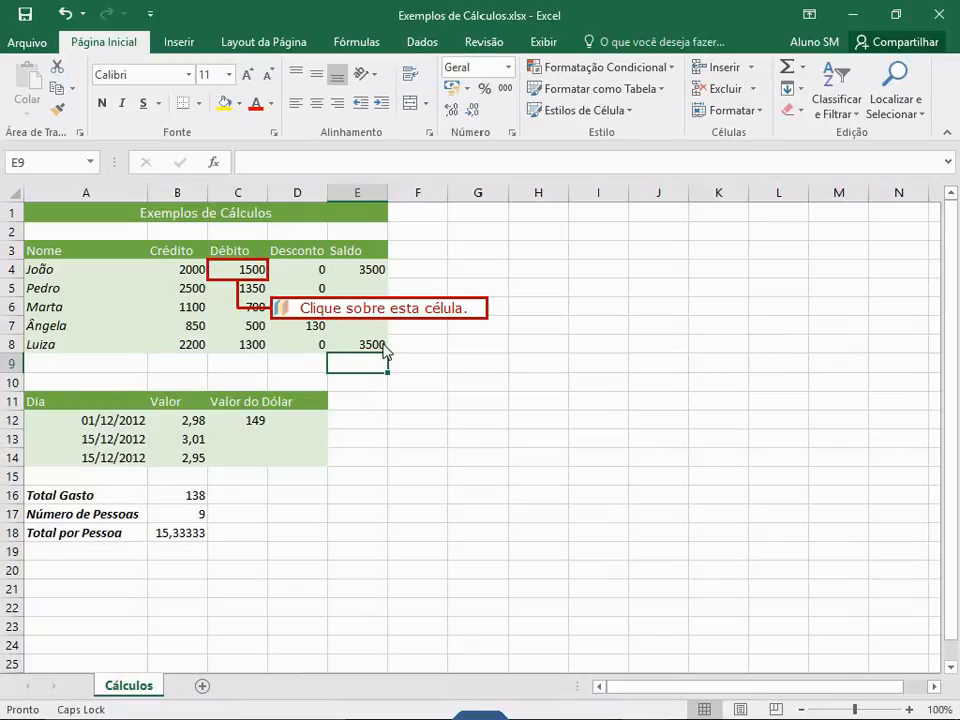
- Clear the Débito value in cell C4 and replace it with 2200
left_click(240, 270)
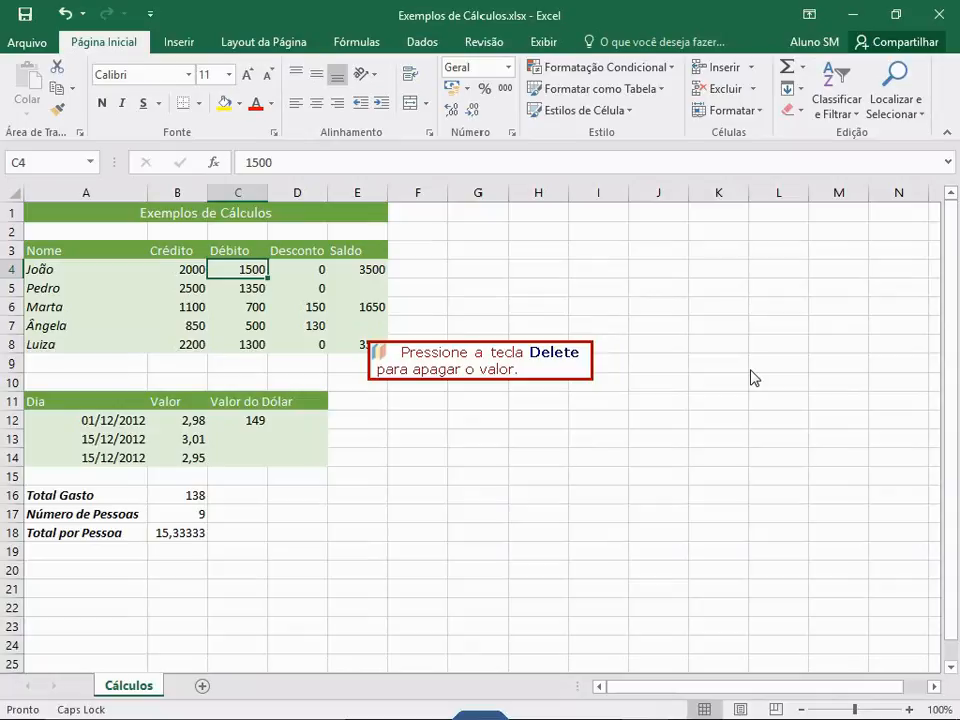
key("Delete")
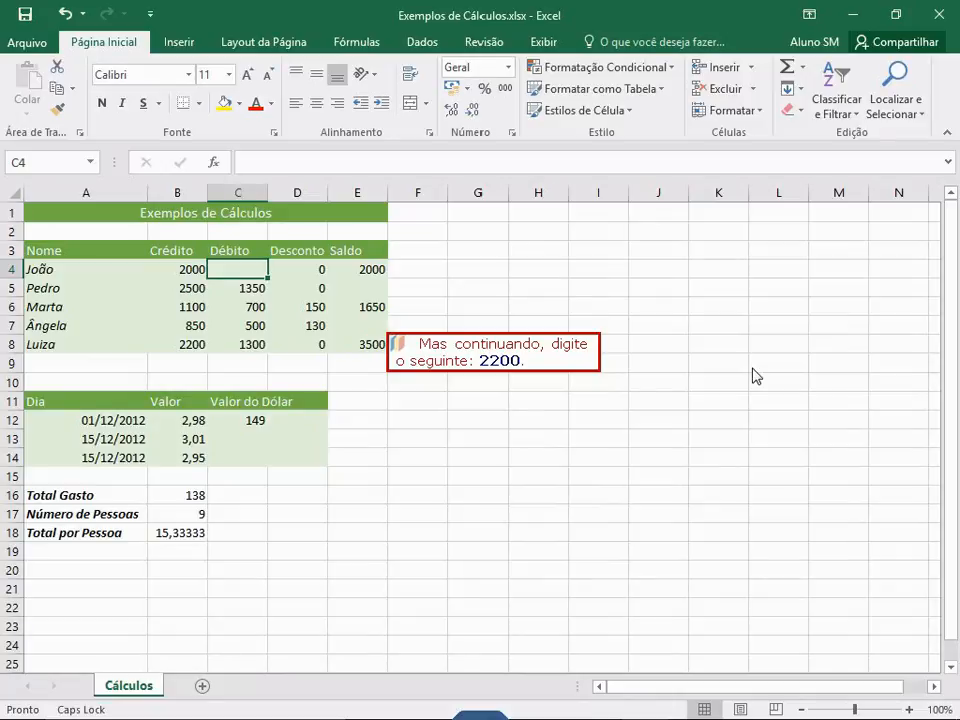
type("2200")
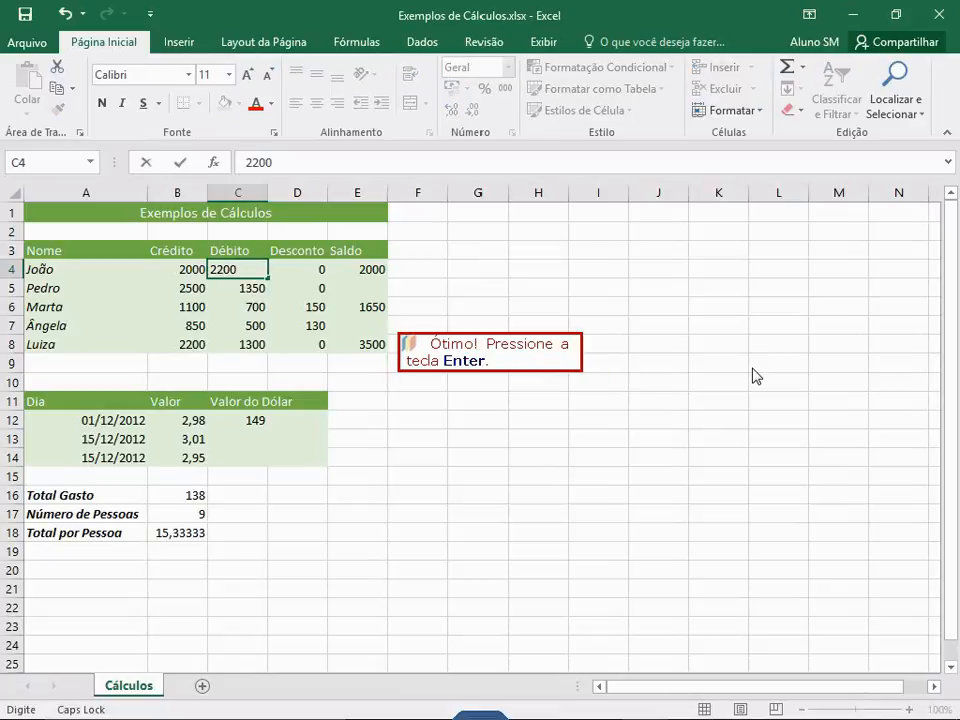
key("Return")
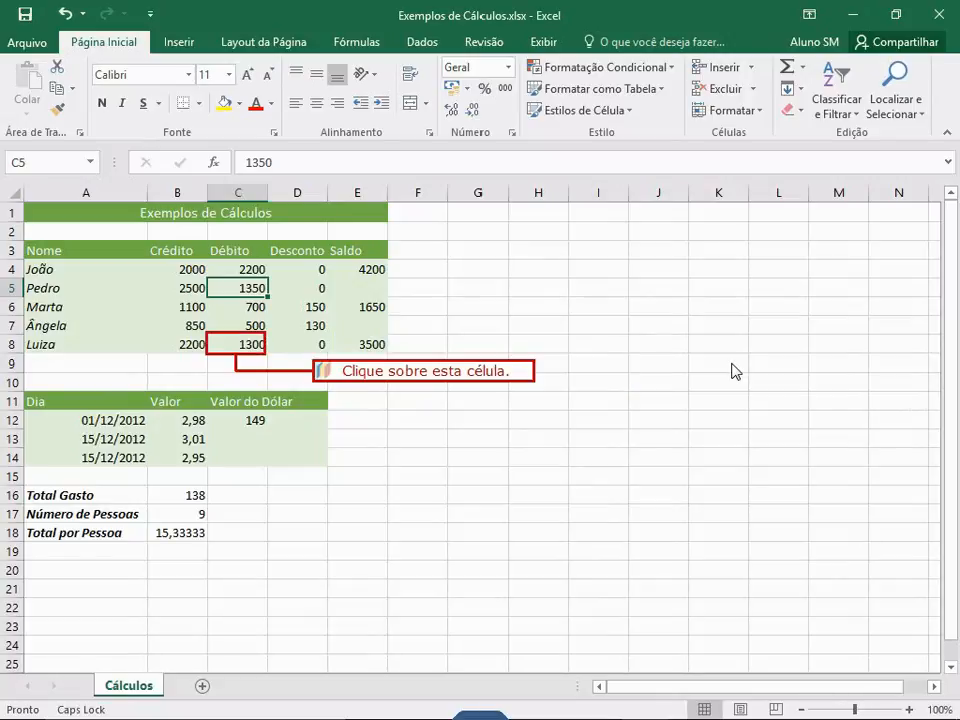
- Clear the Débito value in cell C8 and replace it with 1500
left_click(238, 348)
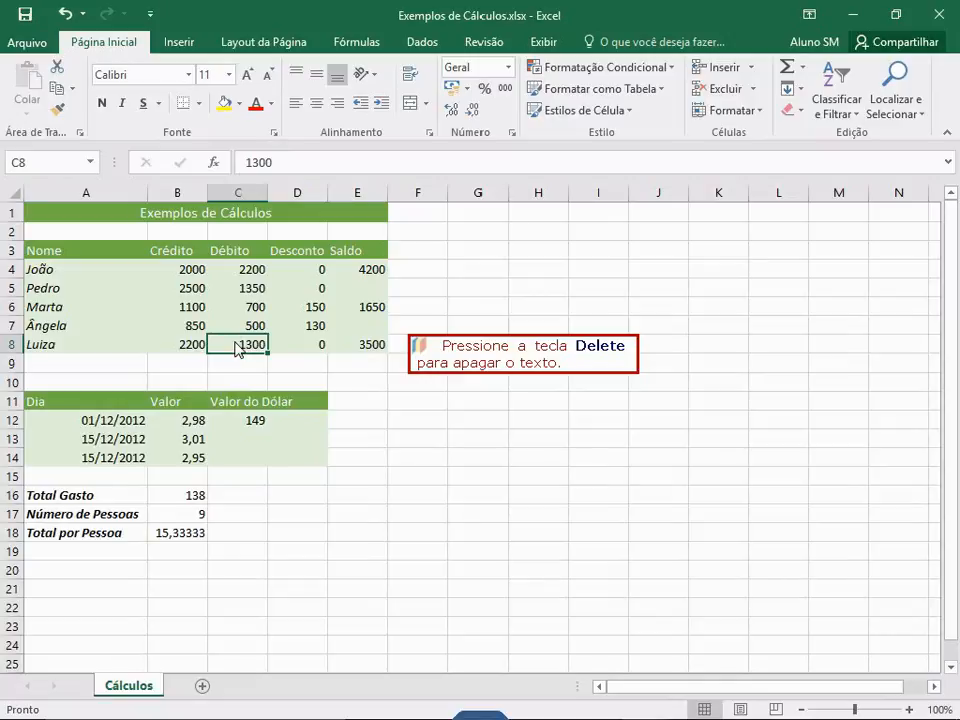
key("Delete")
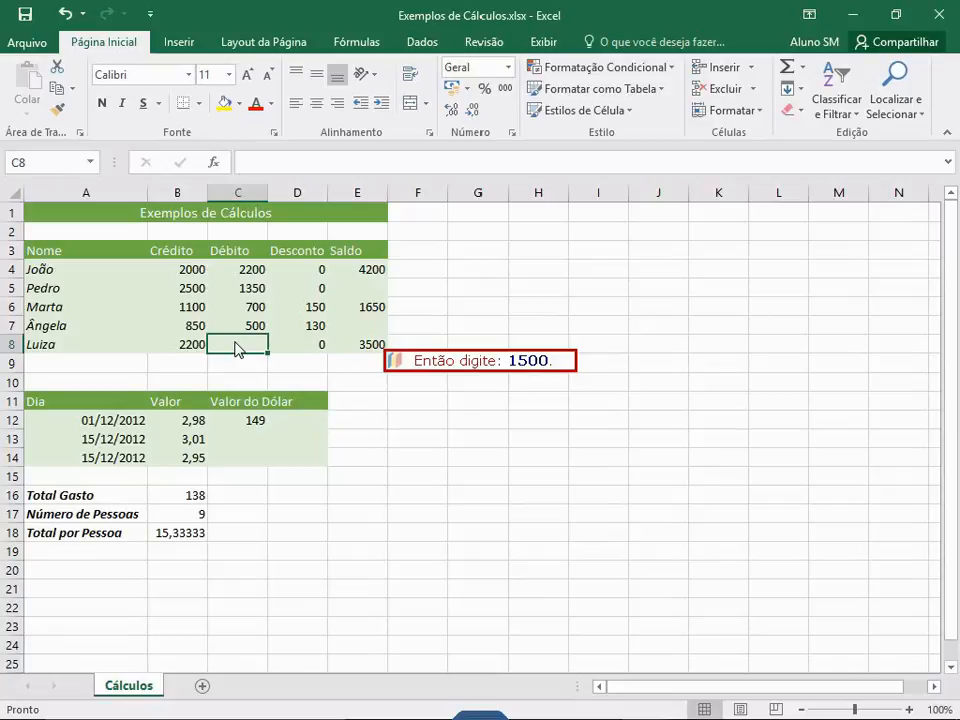
type("1500")
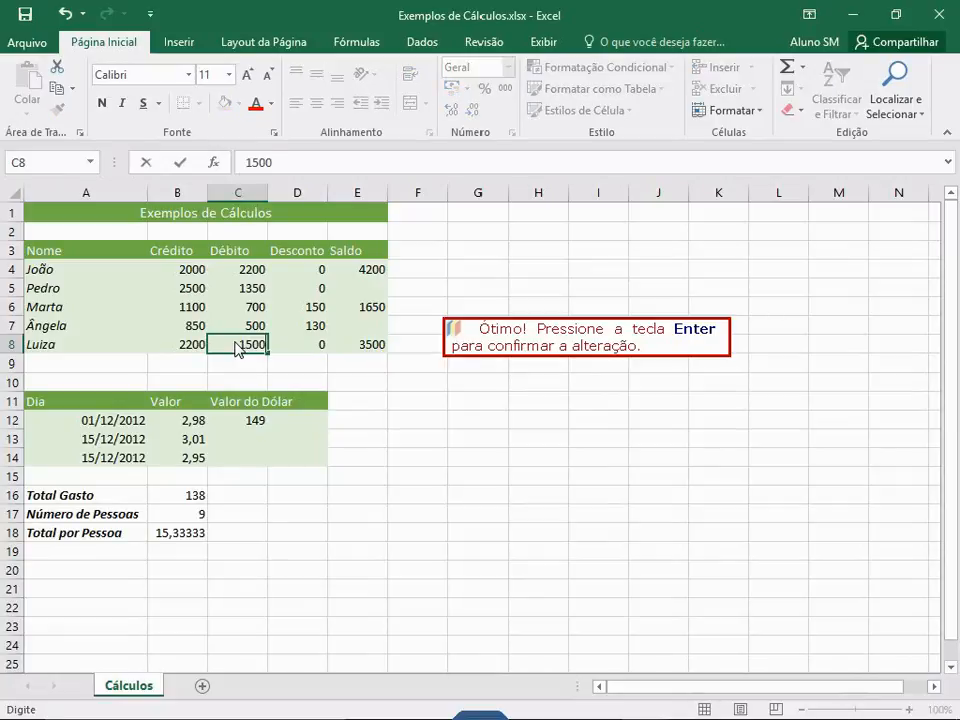
key("Return")
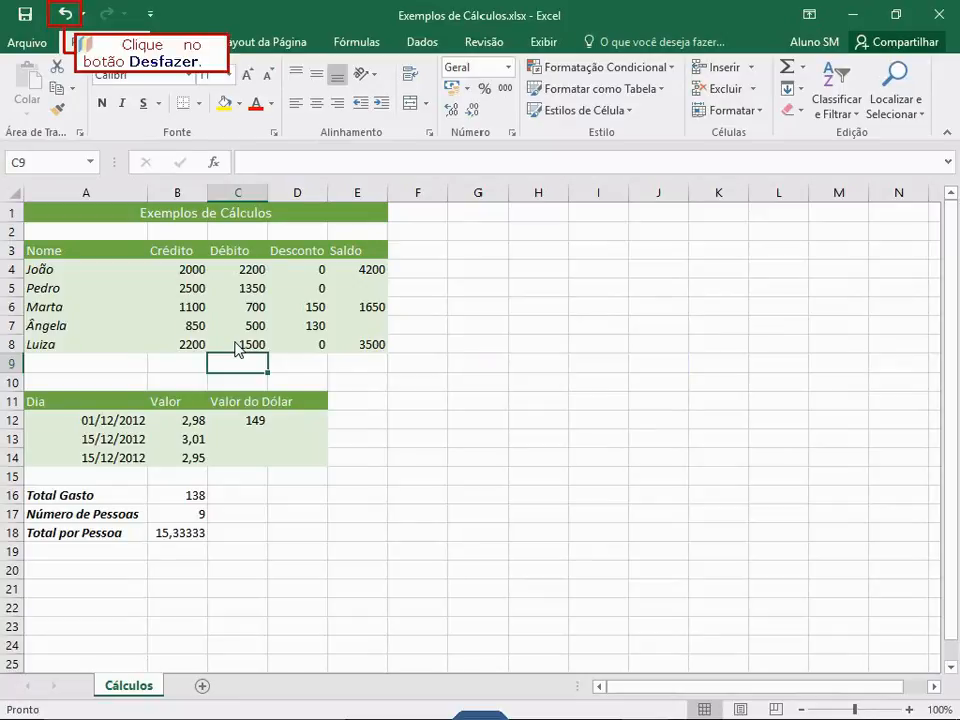
- Undo the replacement and the deletion of the Débito value in cell C8
left_click(62, 15)
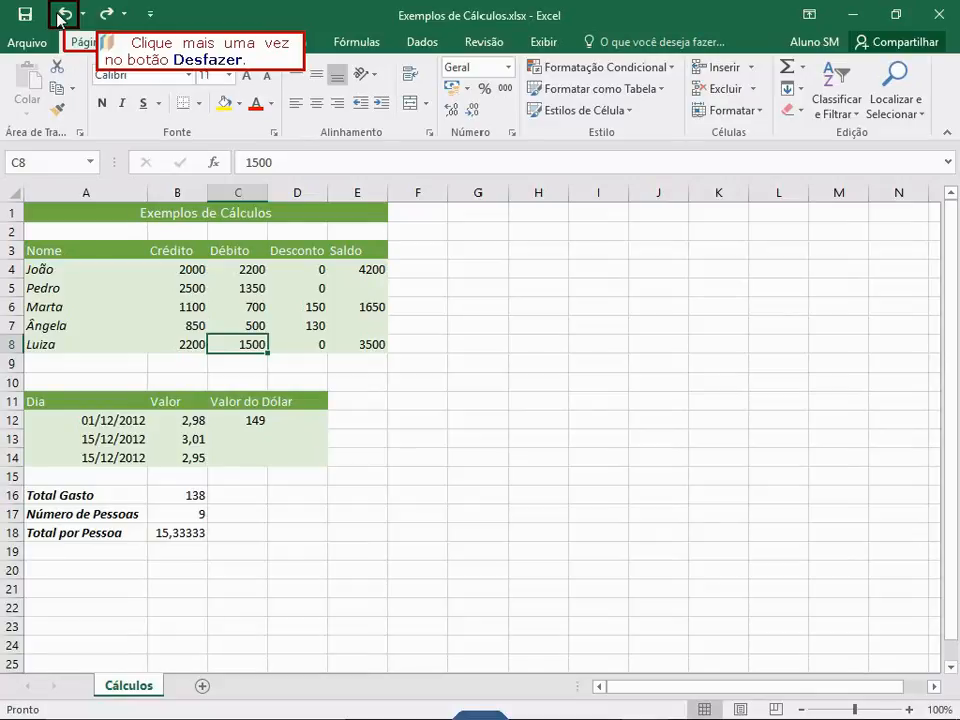
left_click(62, 15)
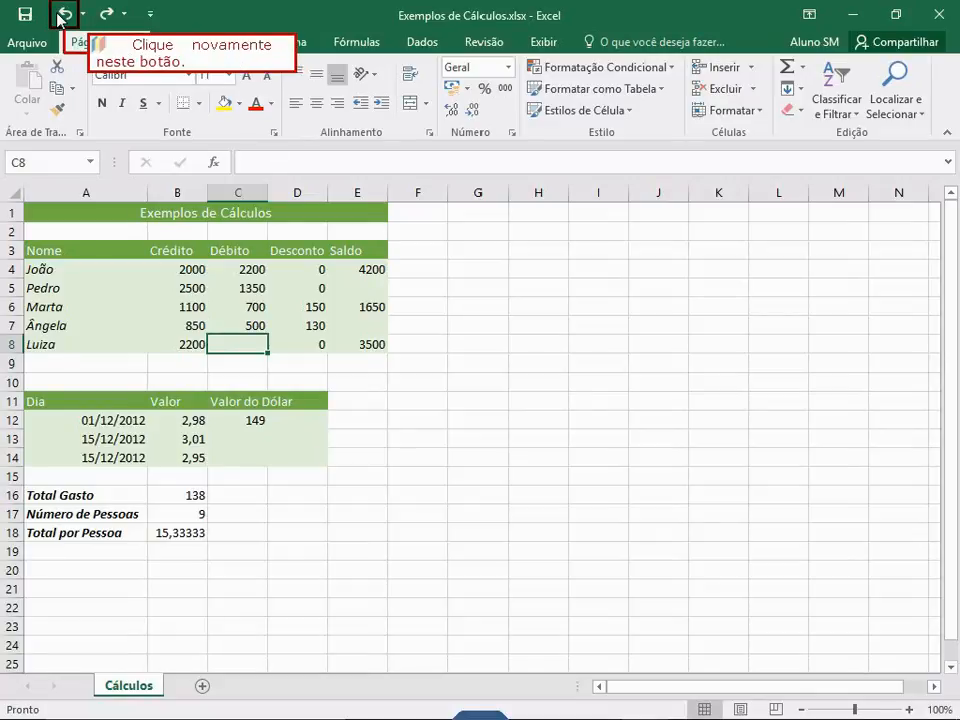
left_click(62, 15)
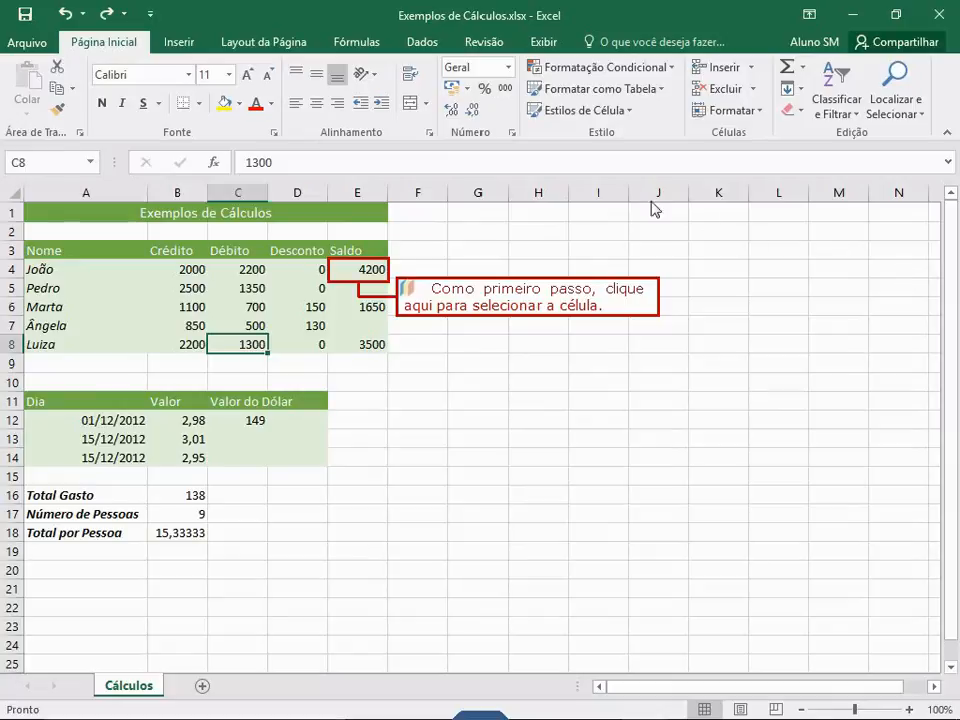
- Copy the Saldo formula from cell E4 and paste it into cell E5
left_click(358, 276)
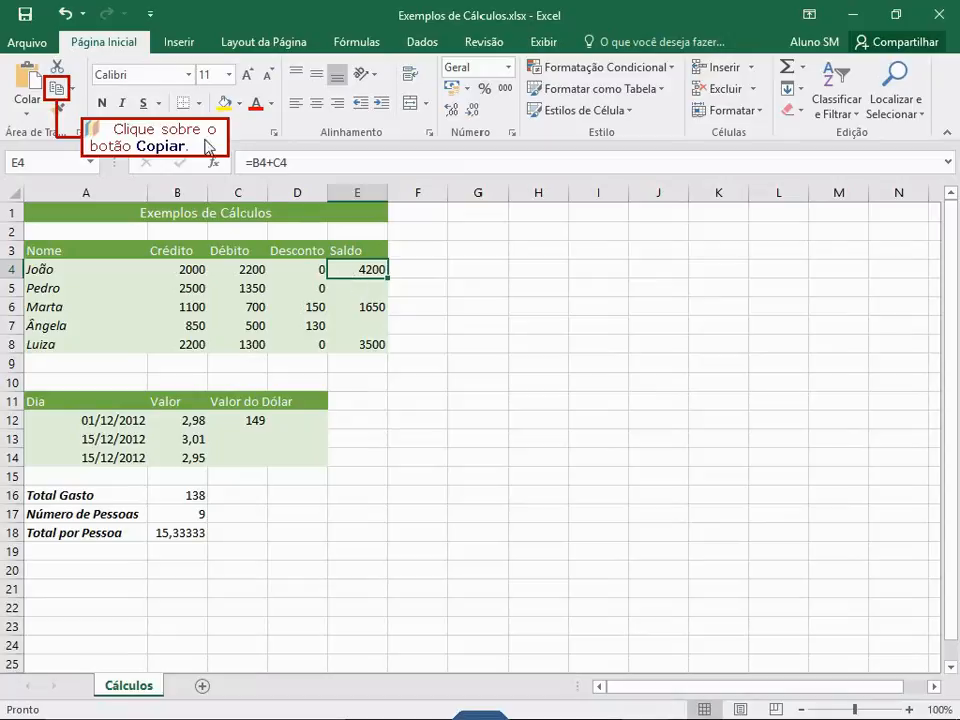
left_click(57, 91)
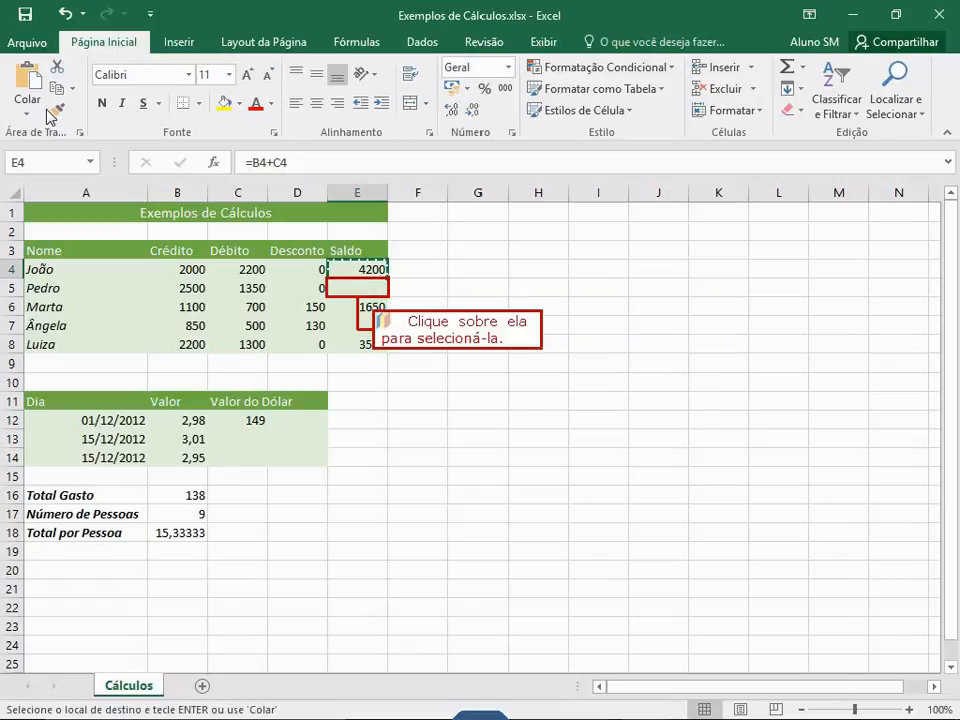
left_click(383, 293)
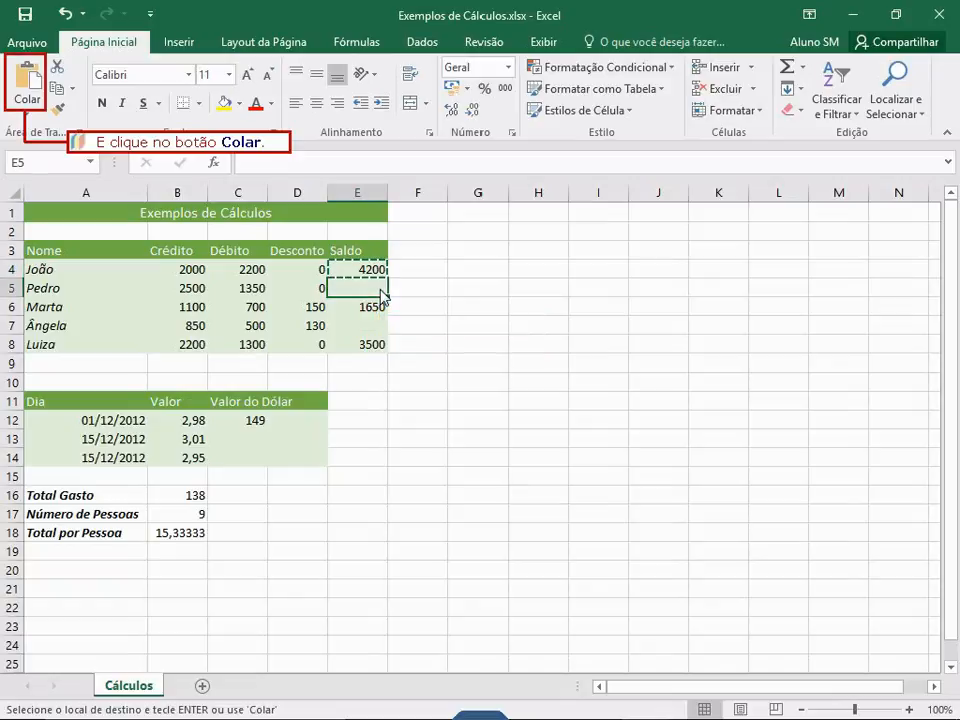
left_click(29, 95)
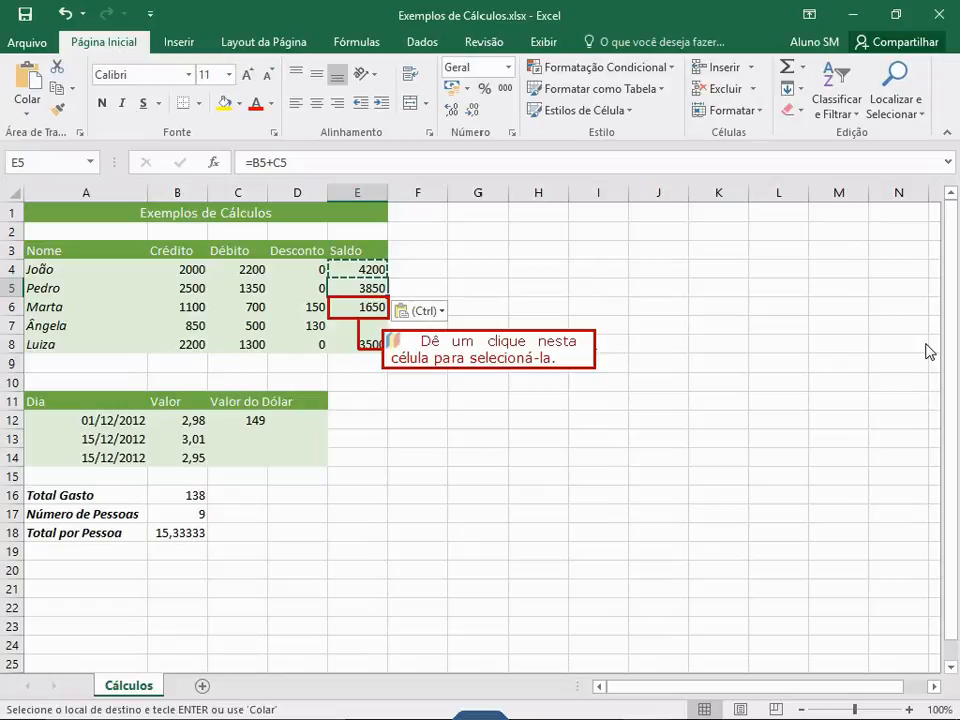
- Copy the Saldo formula from cell E6 and paste it into cell E7
left_click(360, 312)
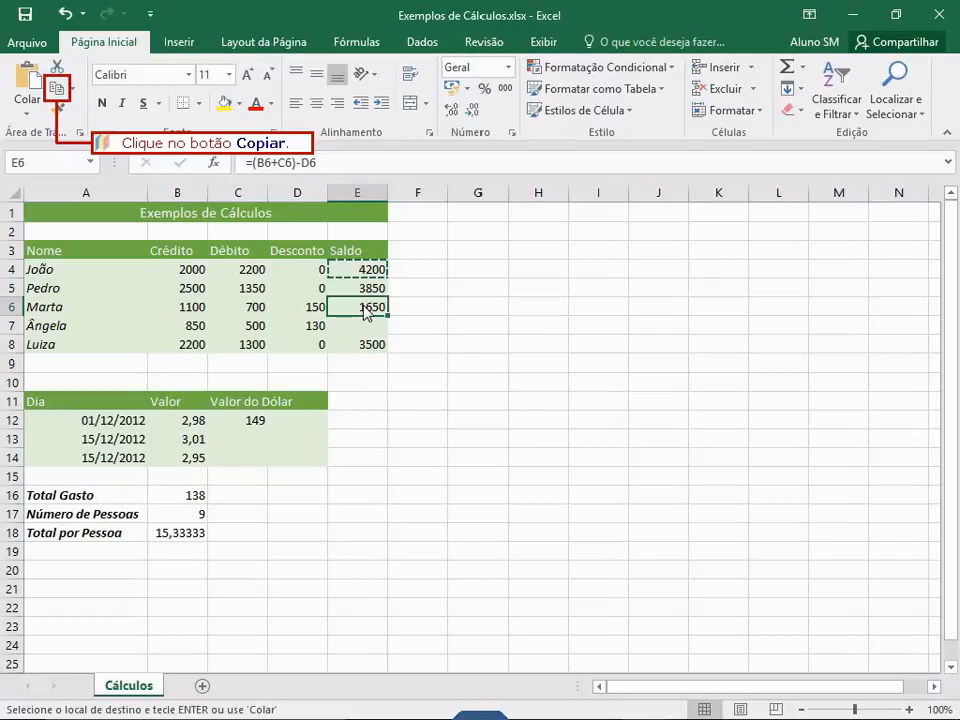
left_click(55, 90)
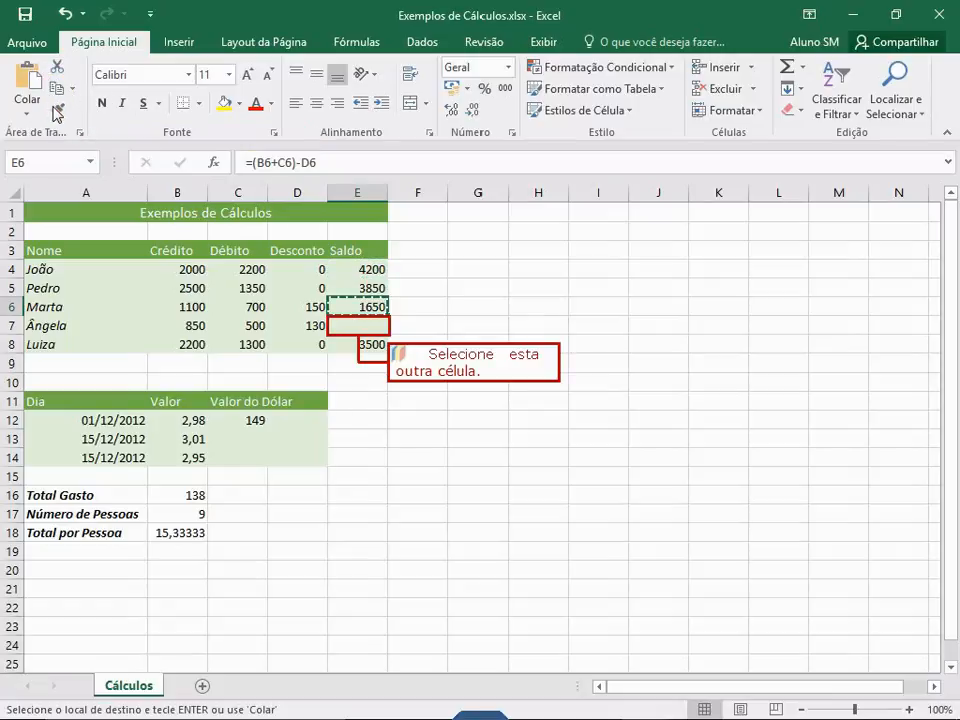
left_click(367, 335)
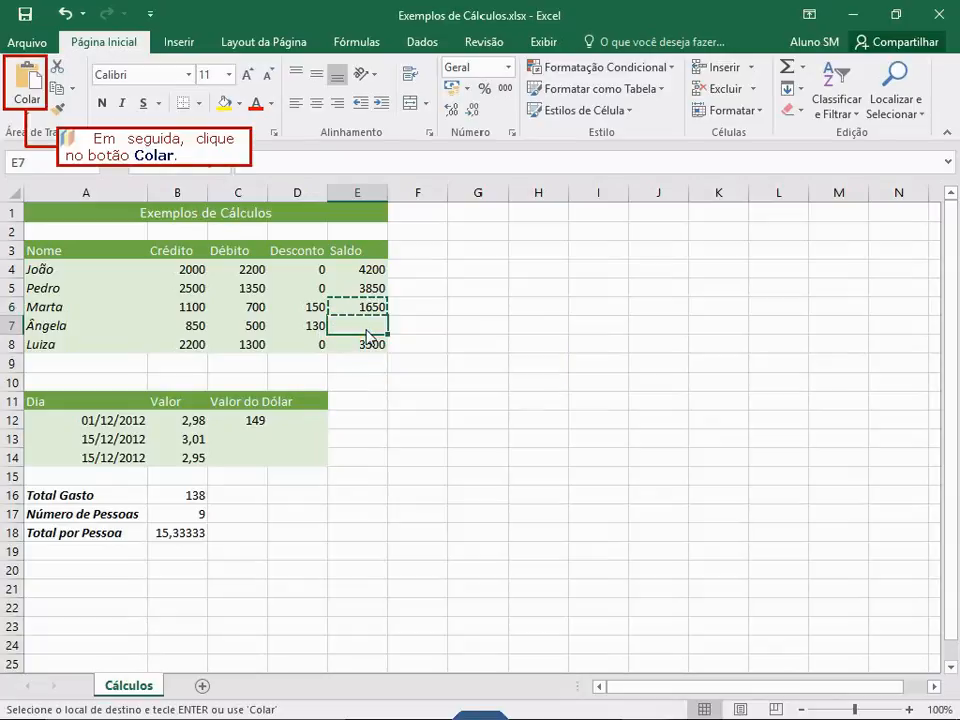
left_click(24, 90)
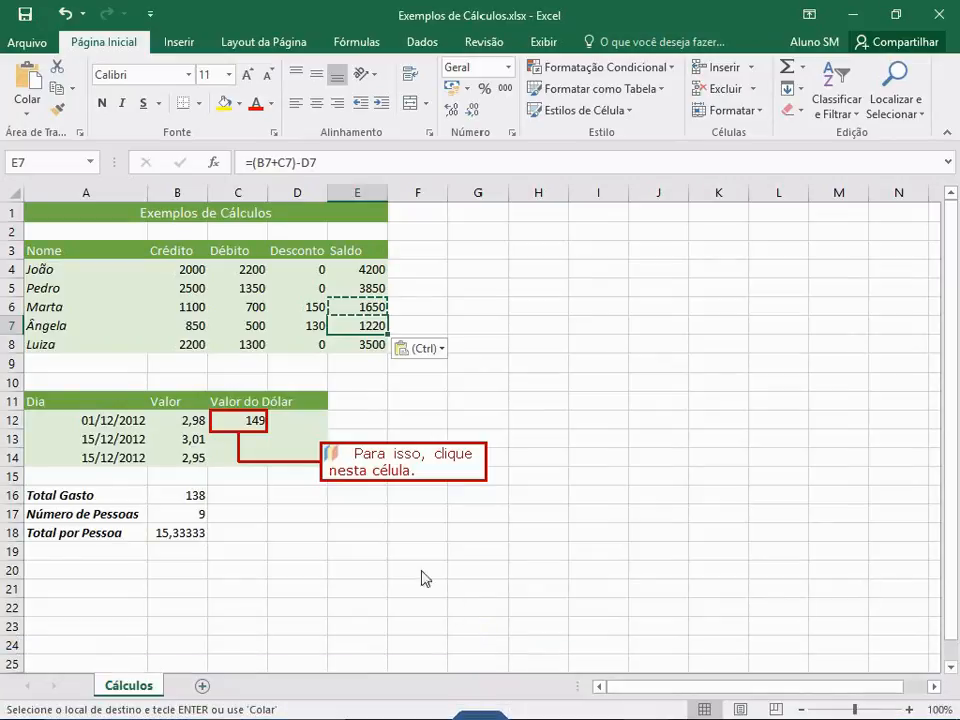
- Fill the Valor do Dólar formula from cell C12 down through cell C14
left_click(237, 425)
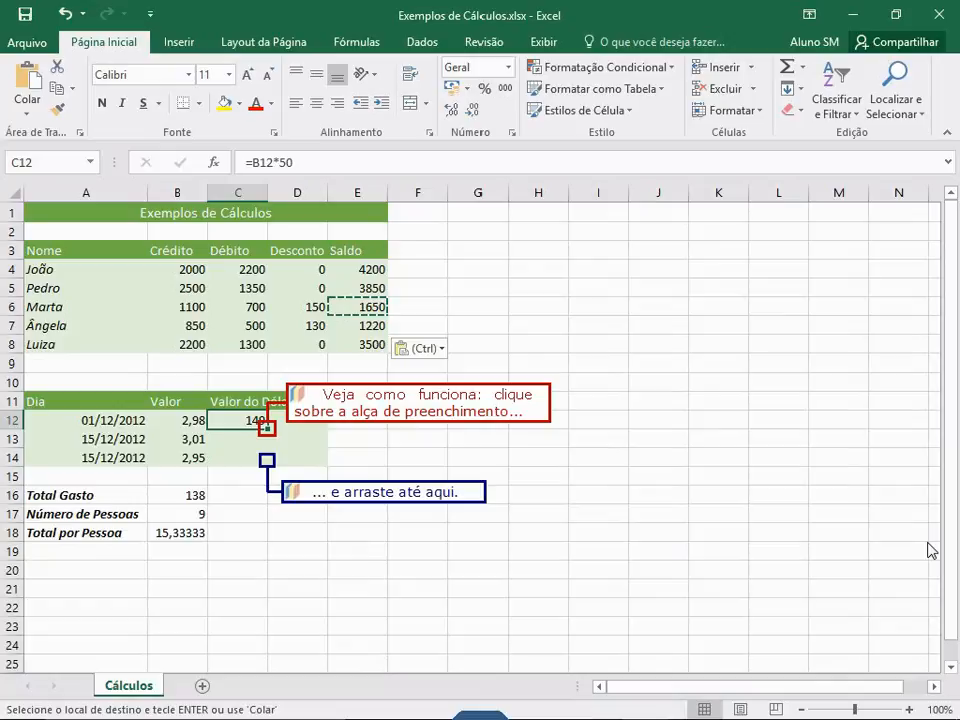
left_click_drag(268, 428, 270, 463)
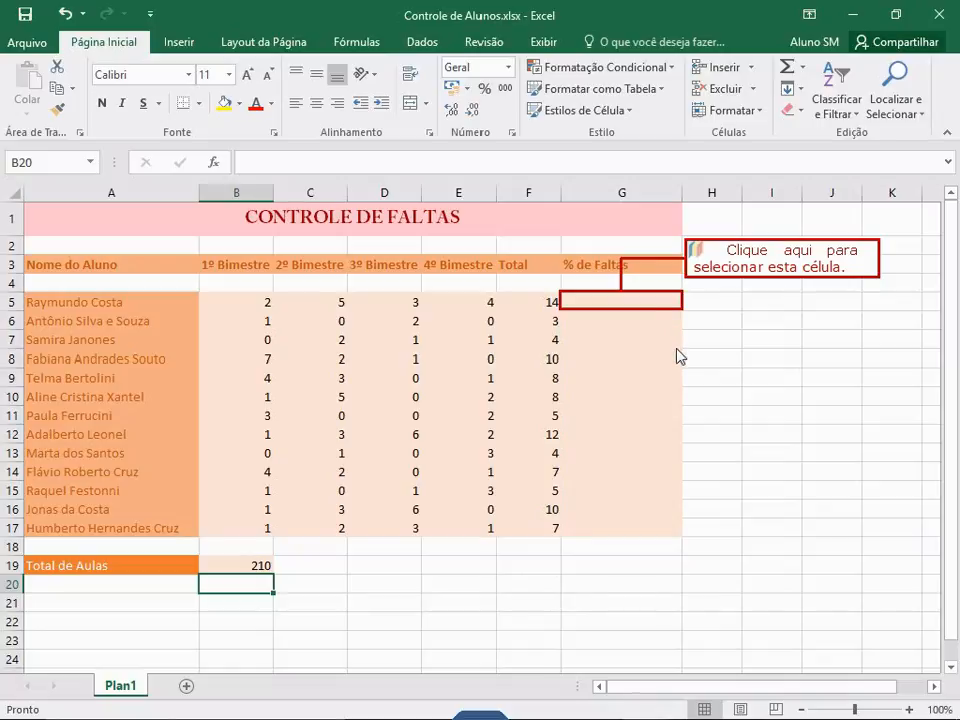
- In the Controle de Alunos workbook, enter the formula =(F5/B19)*100 in cell G5 under % de Faltas
left_click(650, 301)
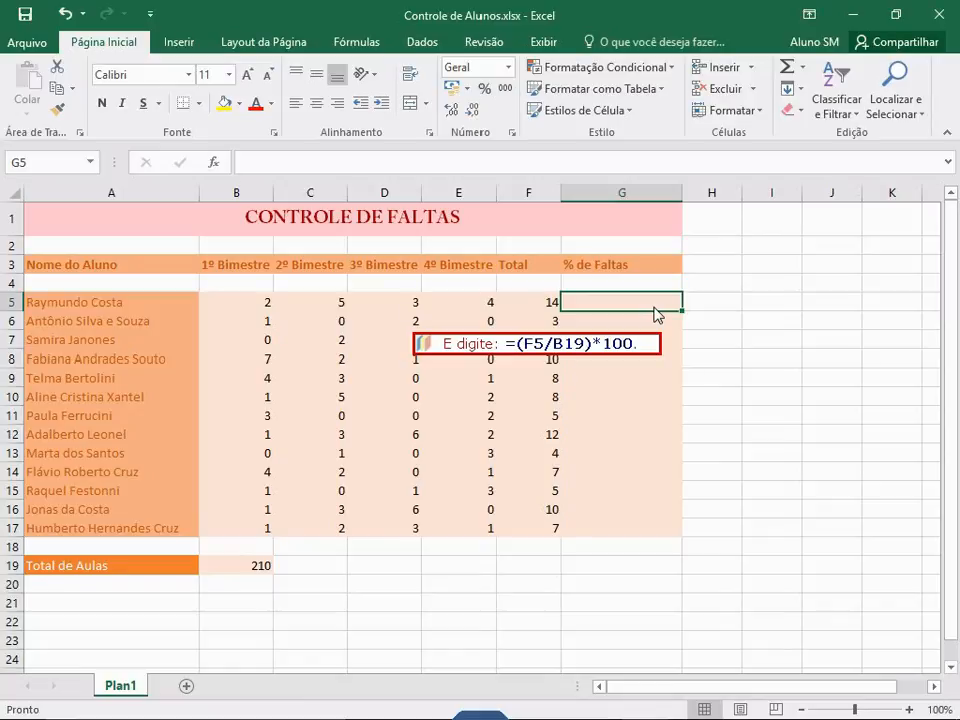
type("=(F5")
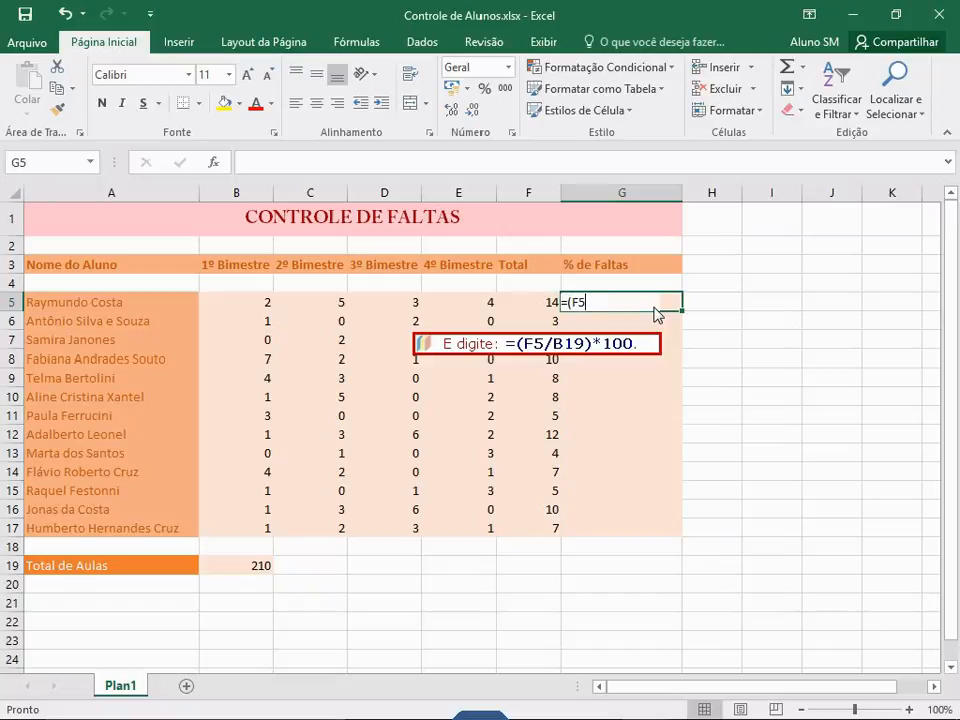
type("/B19)*100")
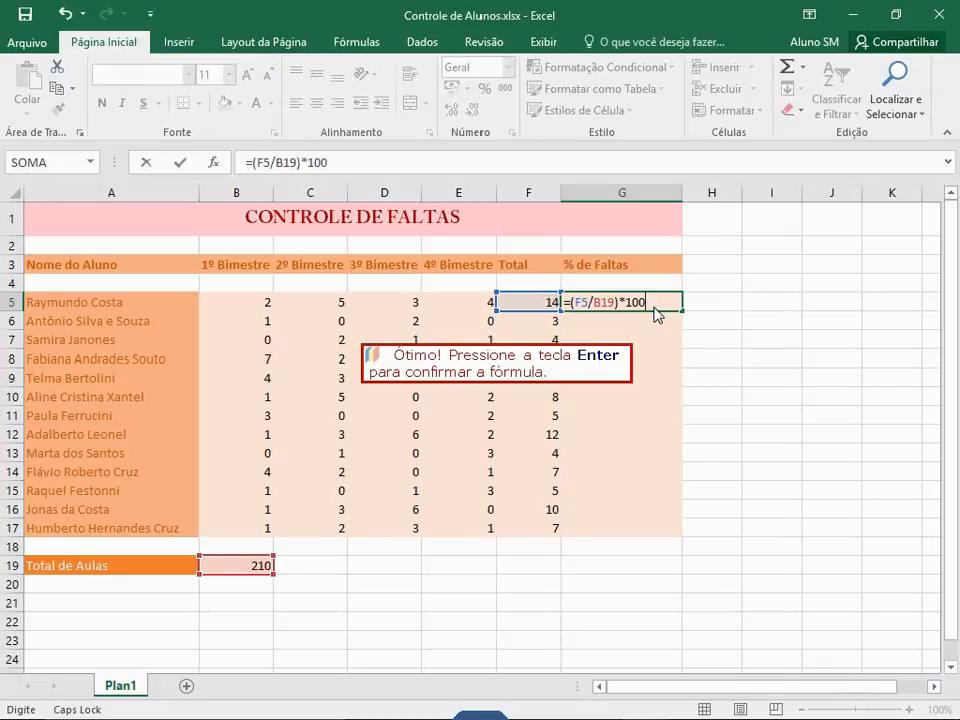
key("Return")
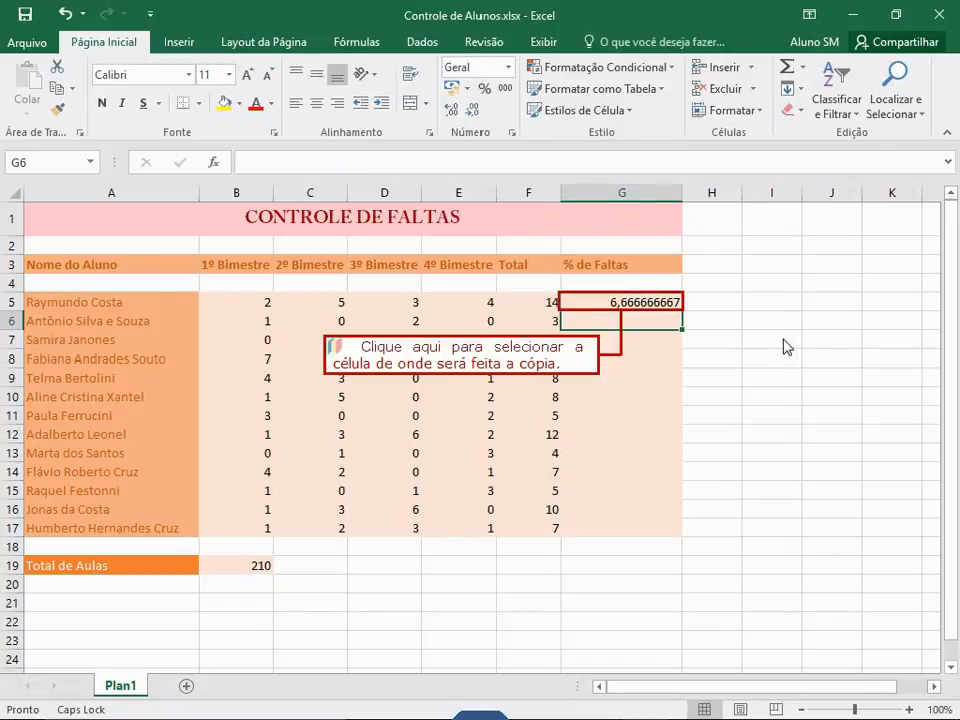
- Try to fill the % de Faltas formula from cell G5 down to G17 and inspect the copy in G6
left_click(623, 303)
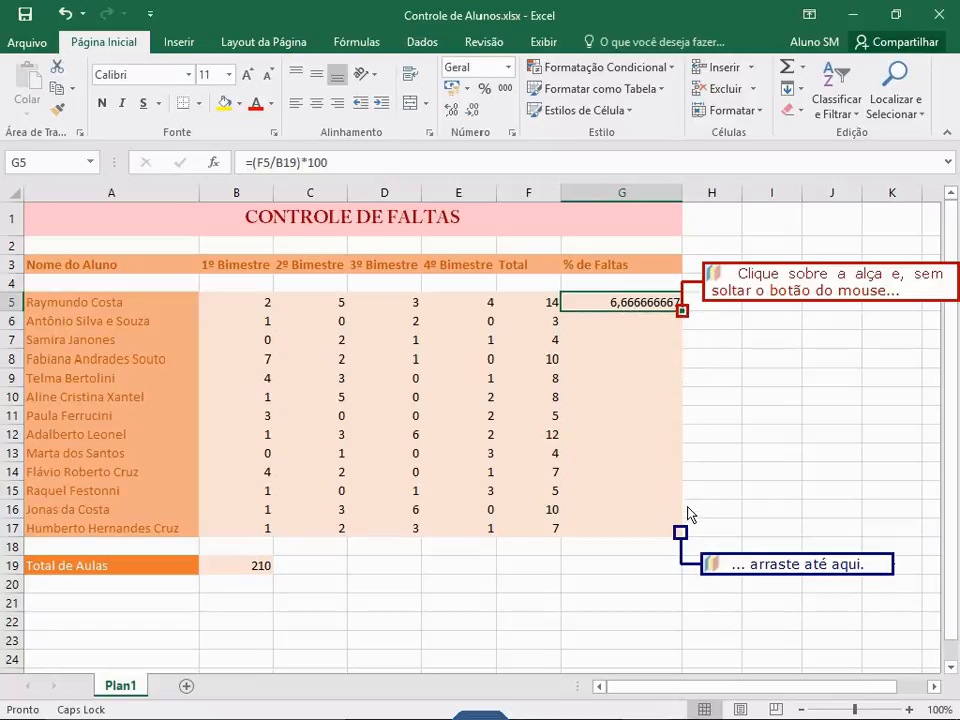
left_click_drag(684, 537, 684, 539)
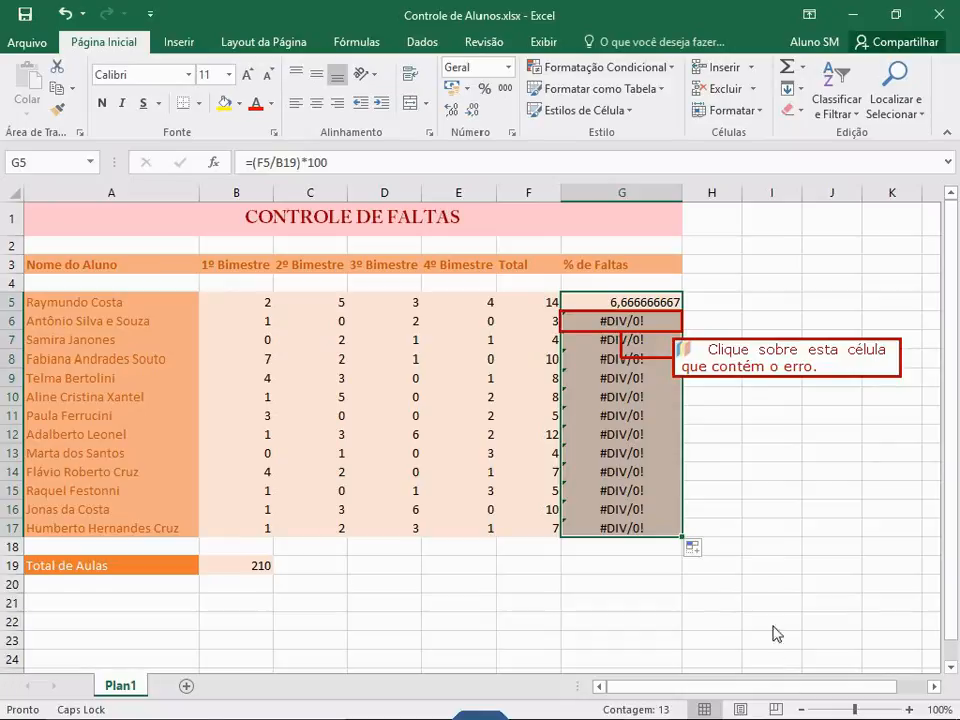
left_click(605, 327)
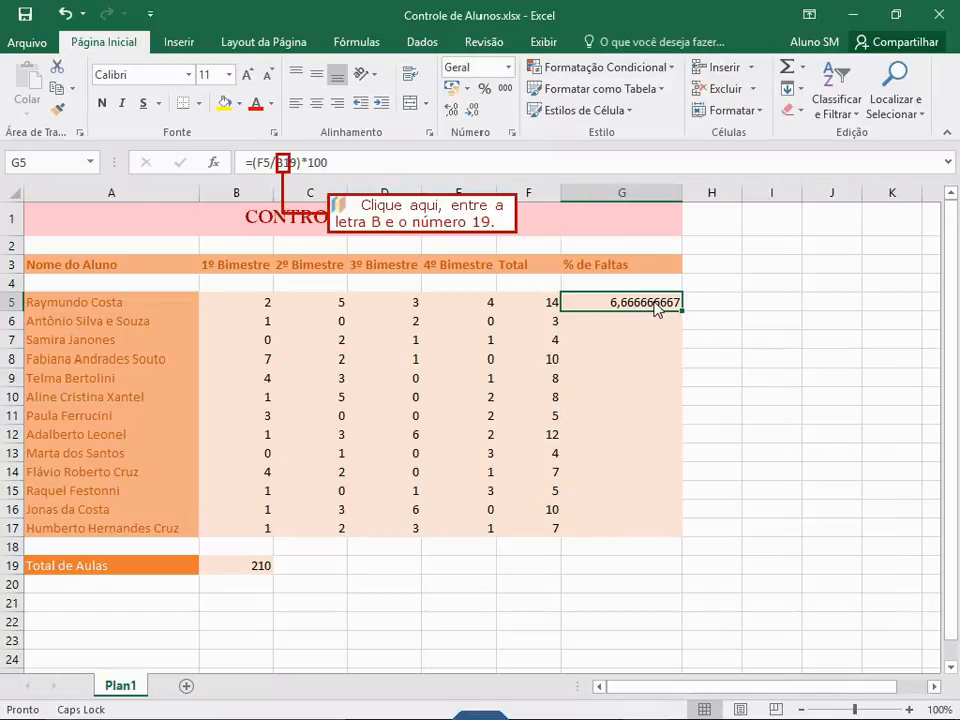
- Change the B19 reference in cell G5's formula to the absolute reference $B$19
left_click(283, 164)
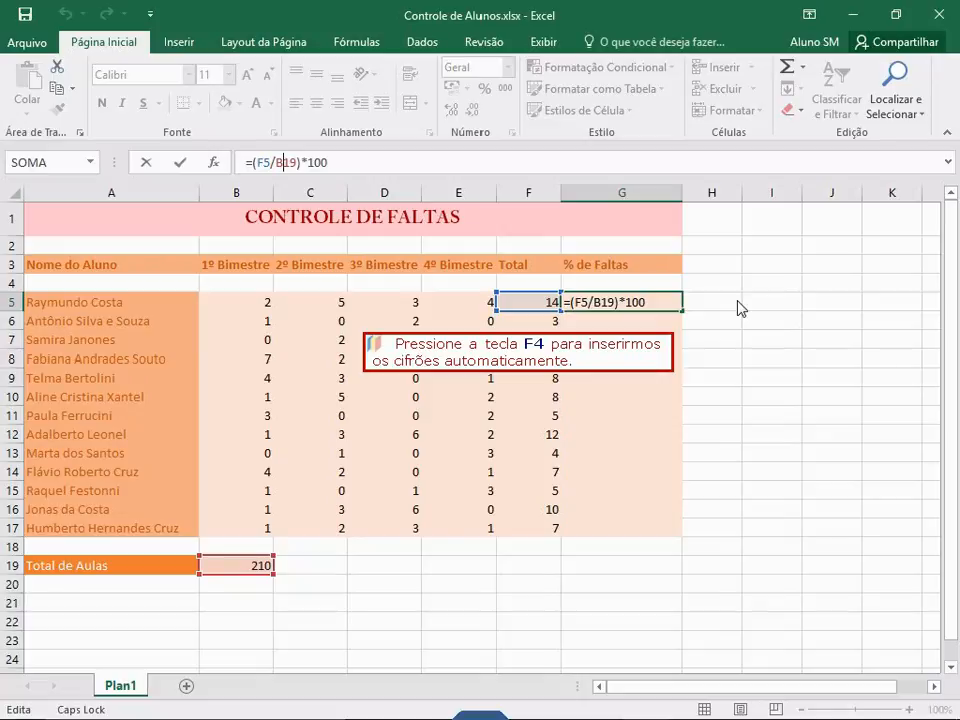
key("F4")
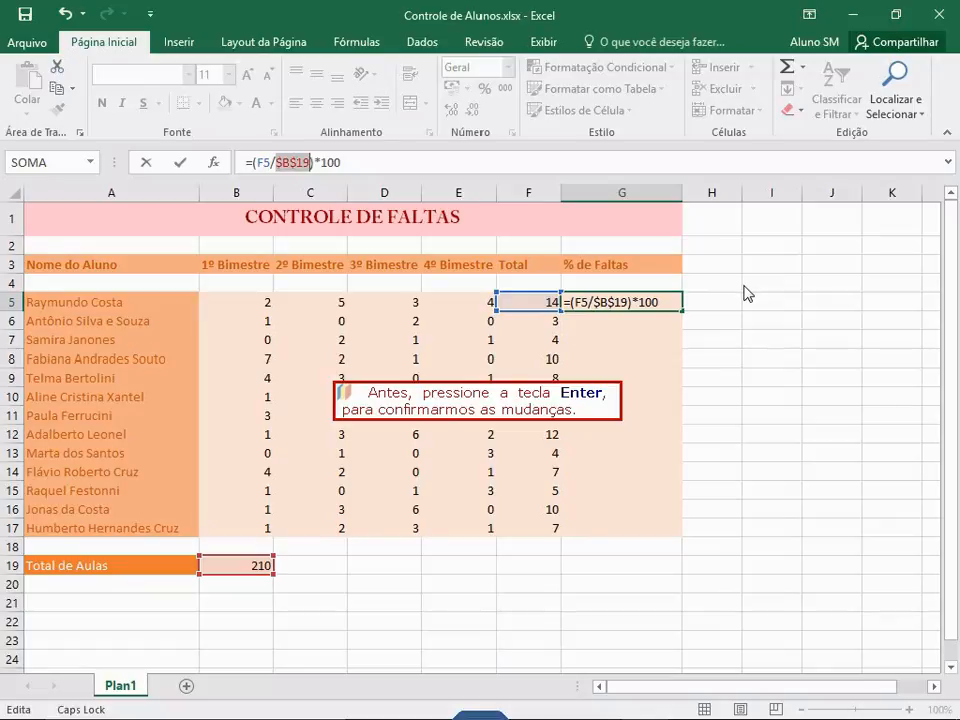
key("Return")
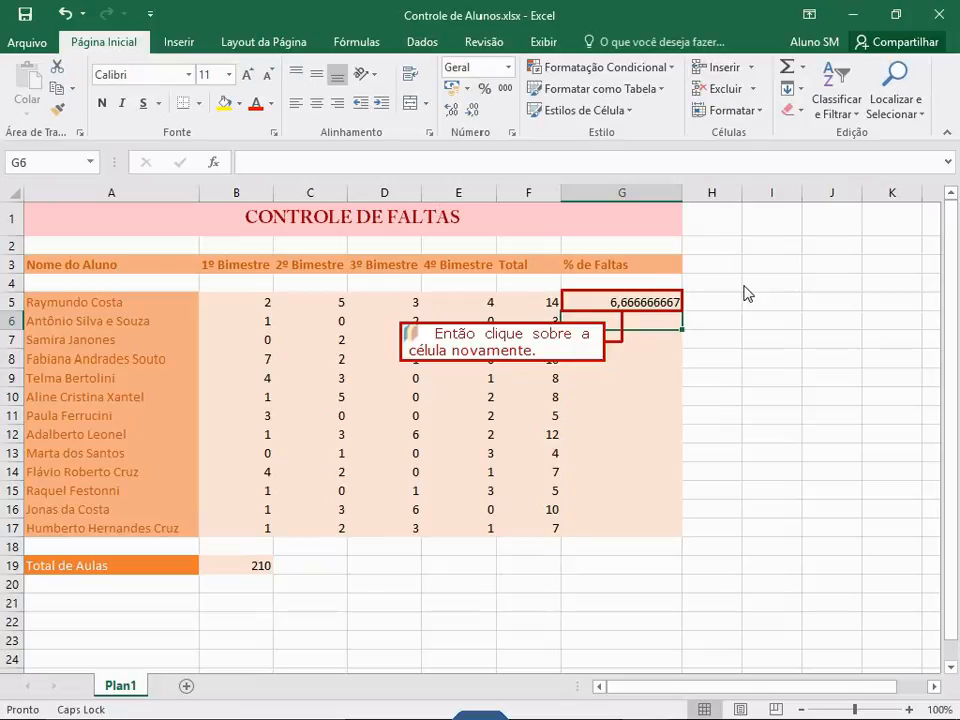
- Fill the % de Faltas formula from cell G5 down through G17 and save the workbook
left_click(641, 303)
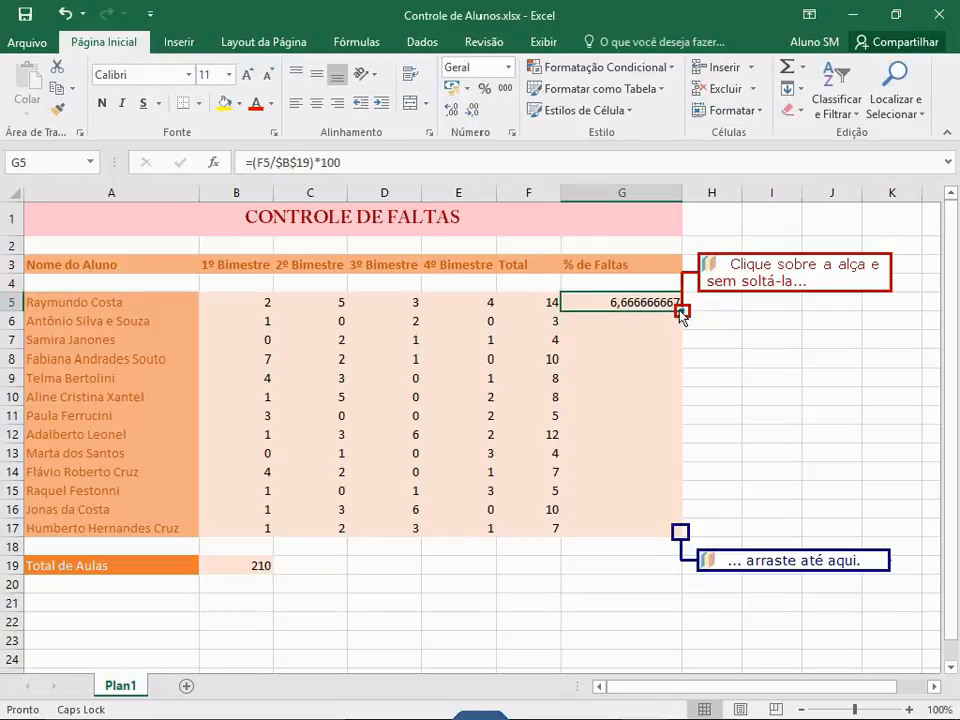
left_click_drag(681, 311, 679, 533)
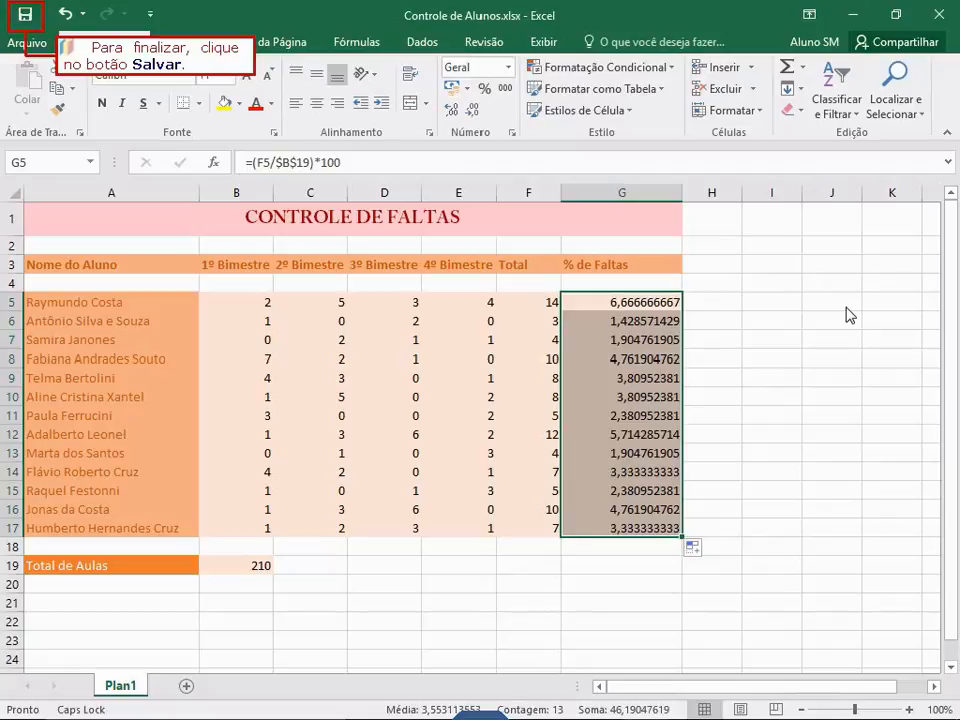
left_click(26, 24)
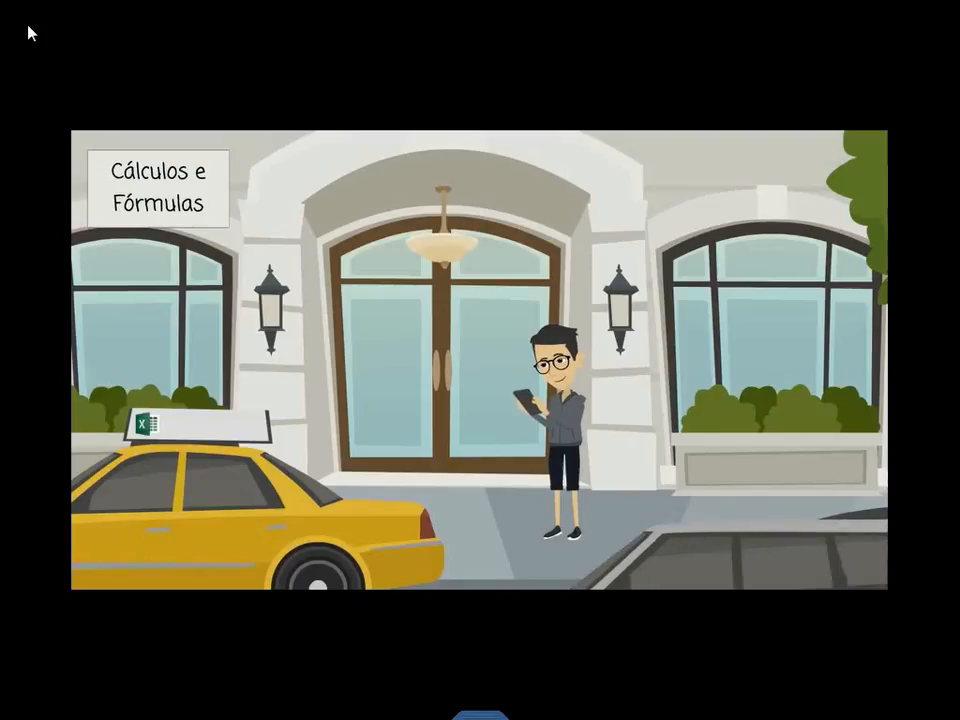